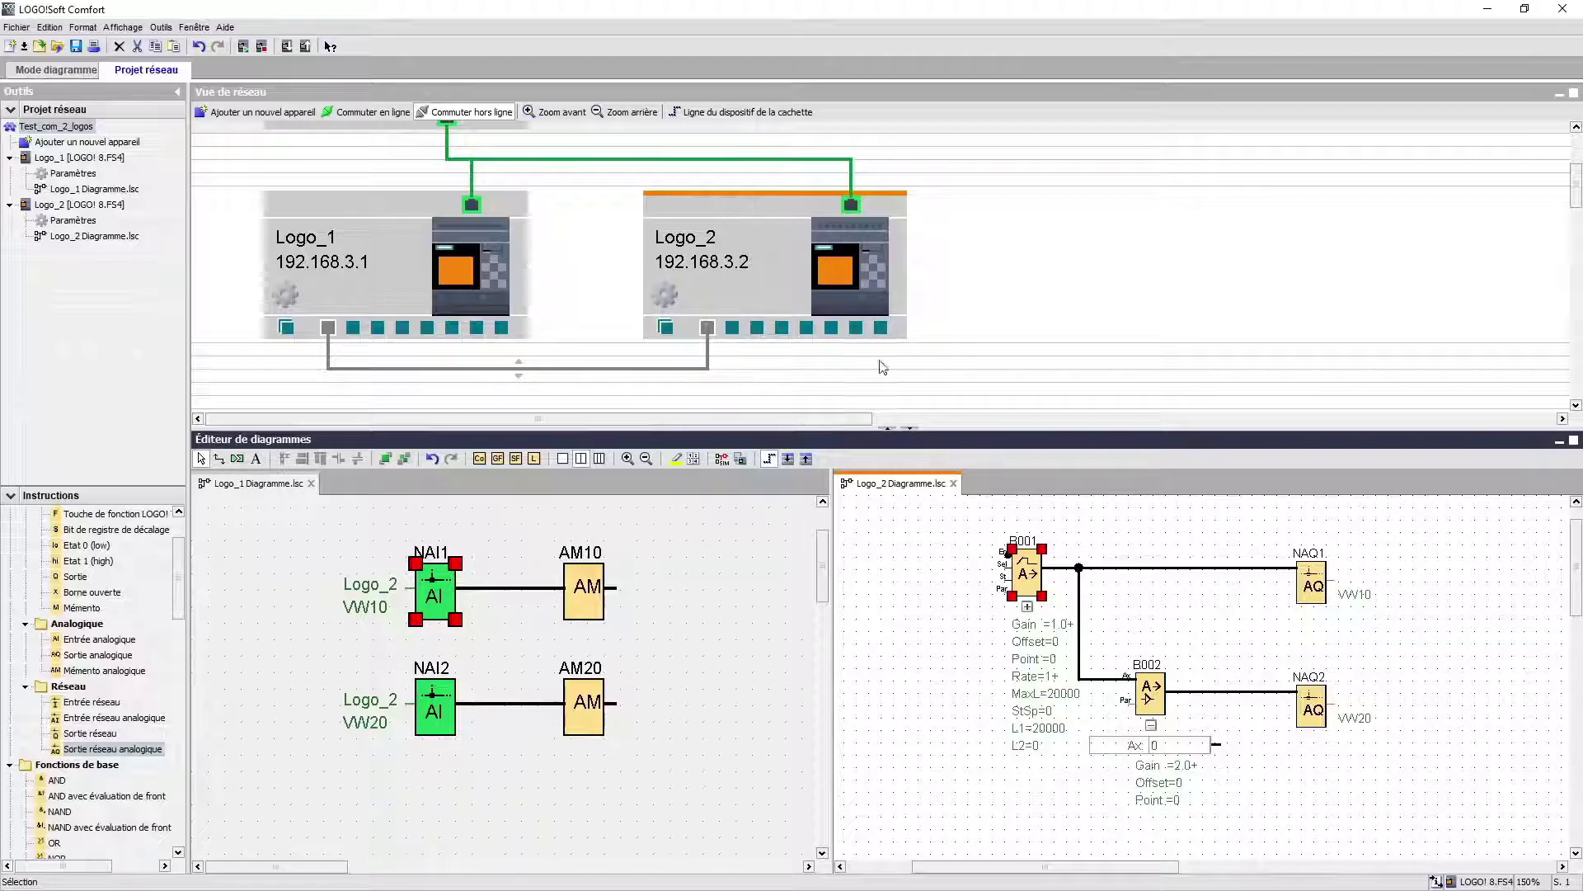
Examine the ramp parameters of analog ramp block B001 in the Logo_2 diagram, including its rate of change.
double_click(1029, 585)
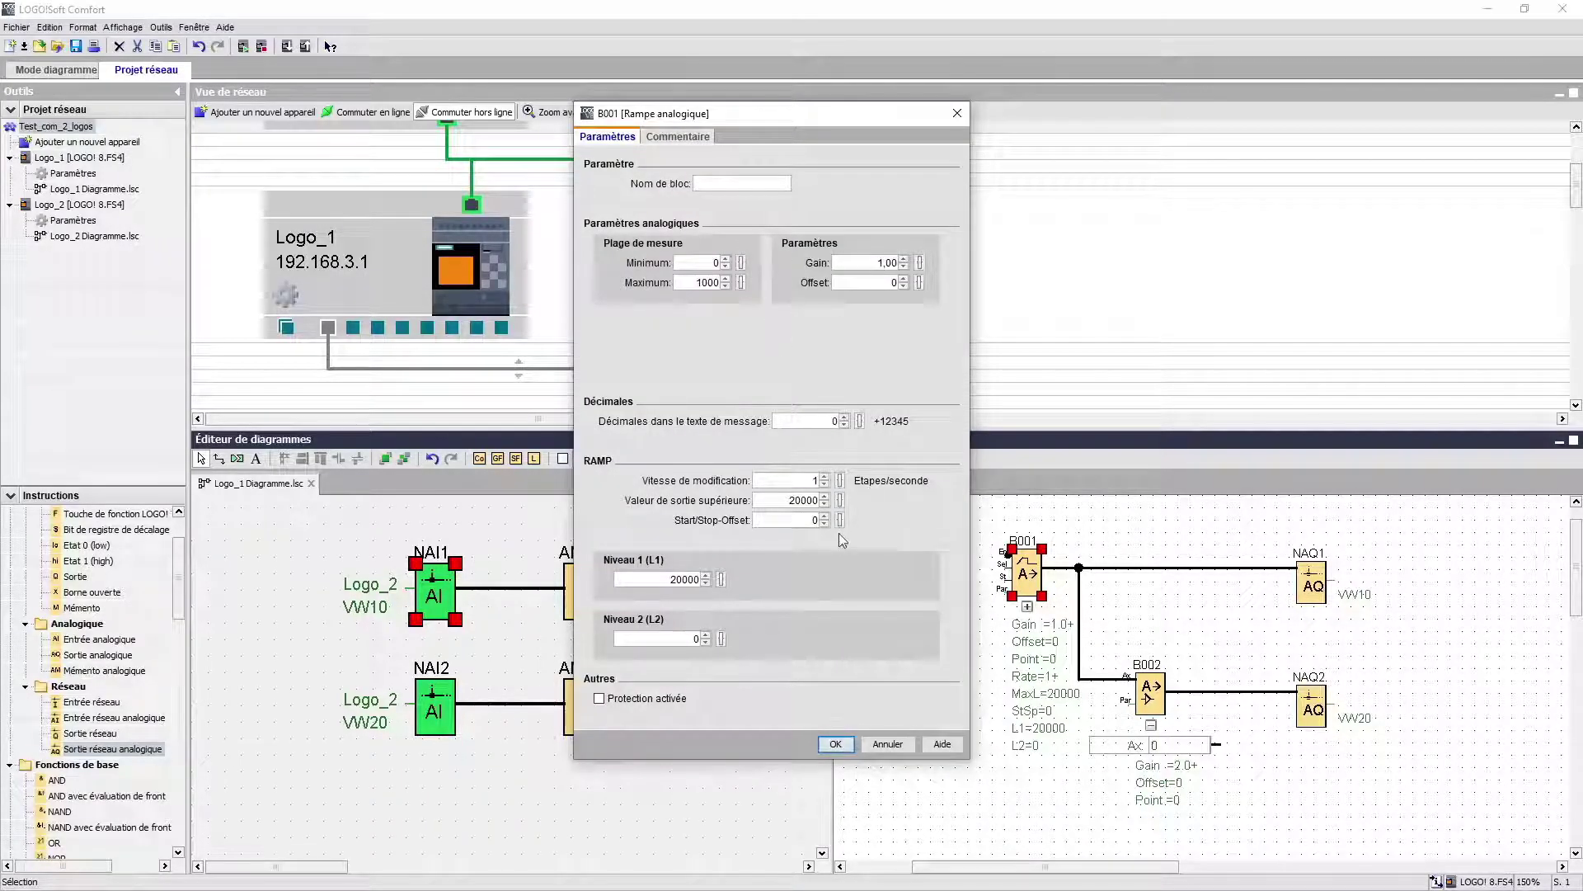
double_click(812, 481)
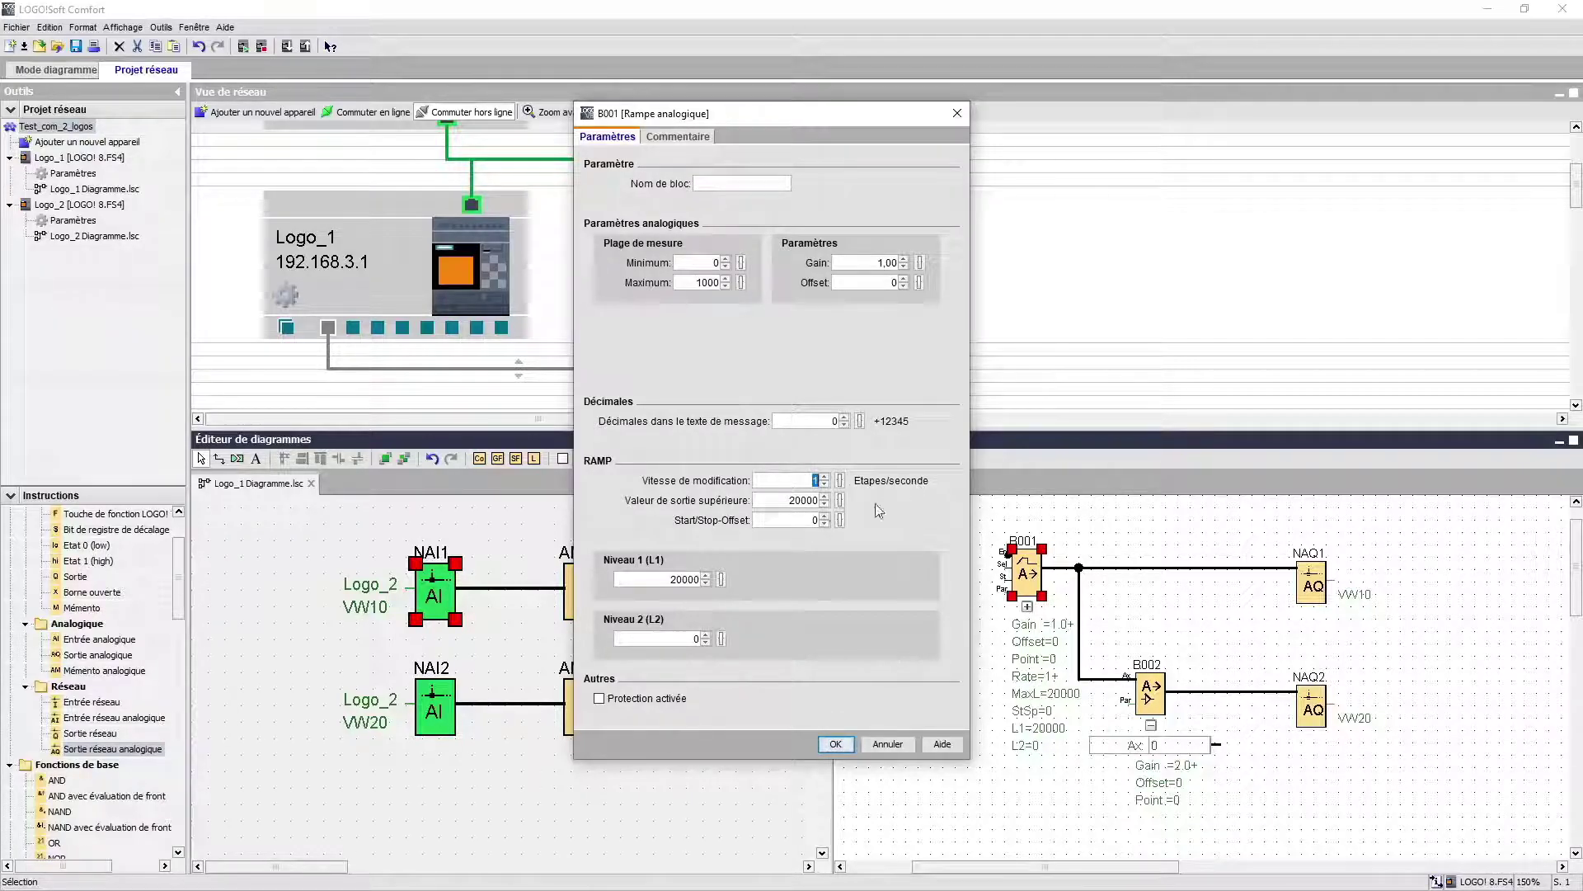
click(836, 745)
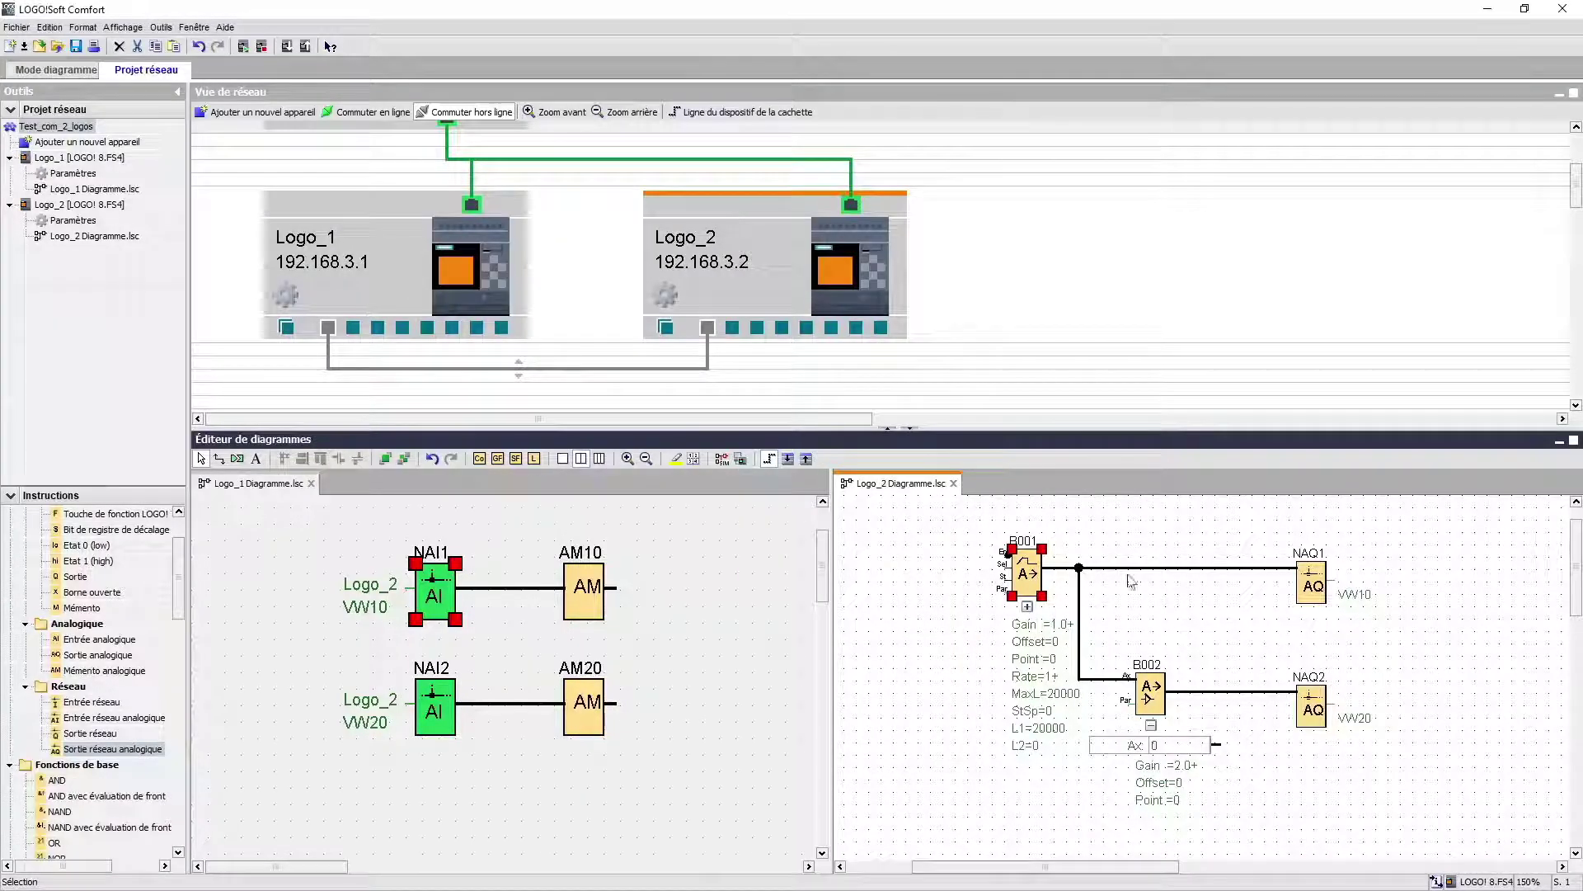
Examine where analog network output NAQ1 in the Logo_2 diagram writes its value and its VW address.
click(1311, 592)
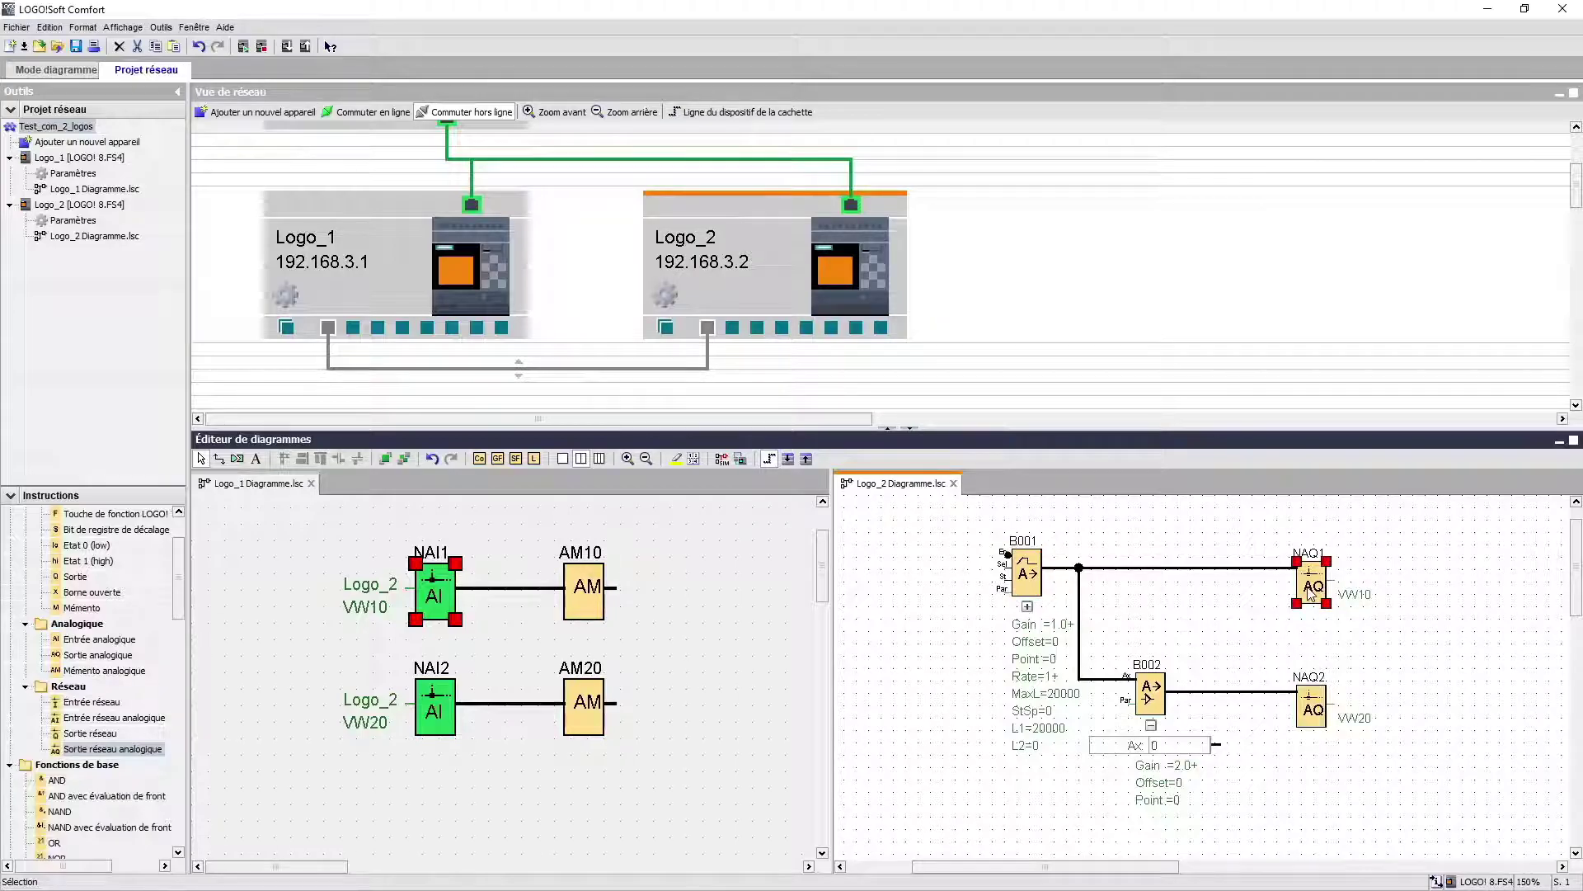
click(115, 750)
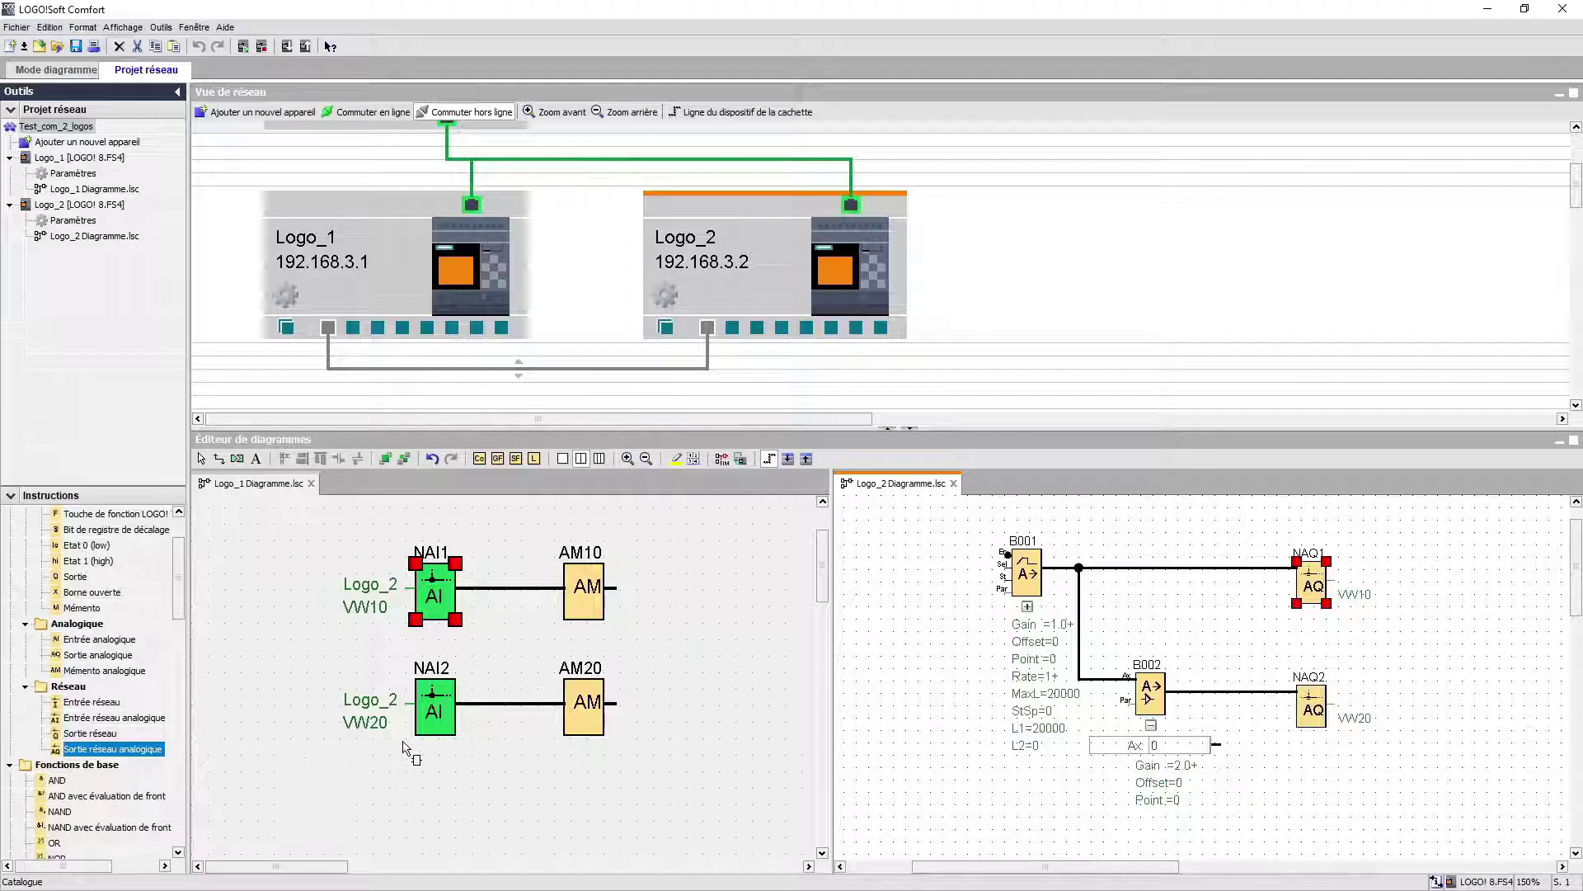
key(Escape)
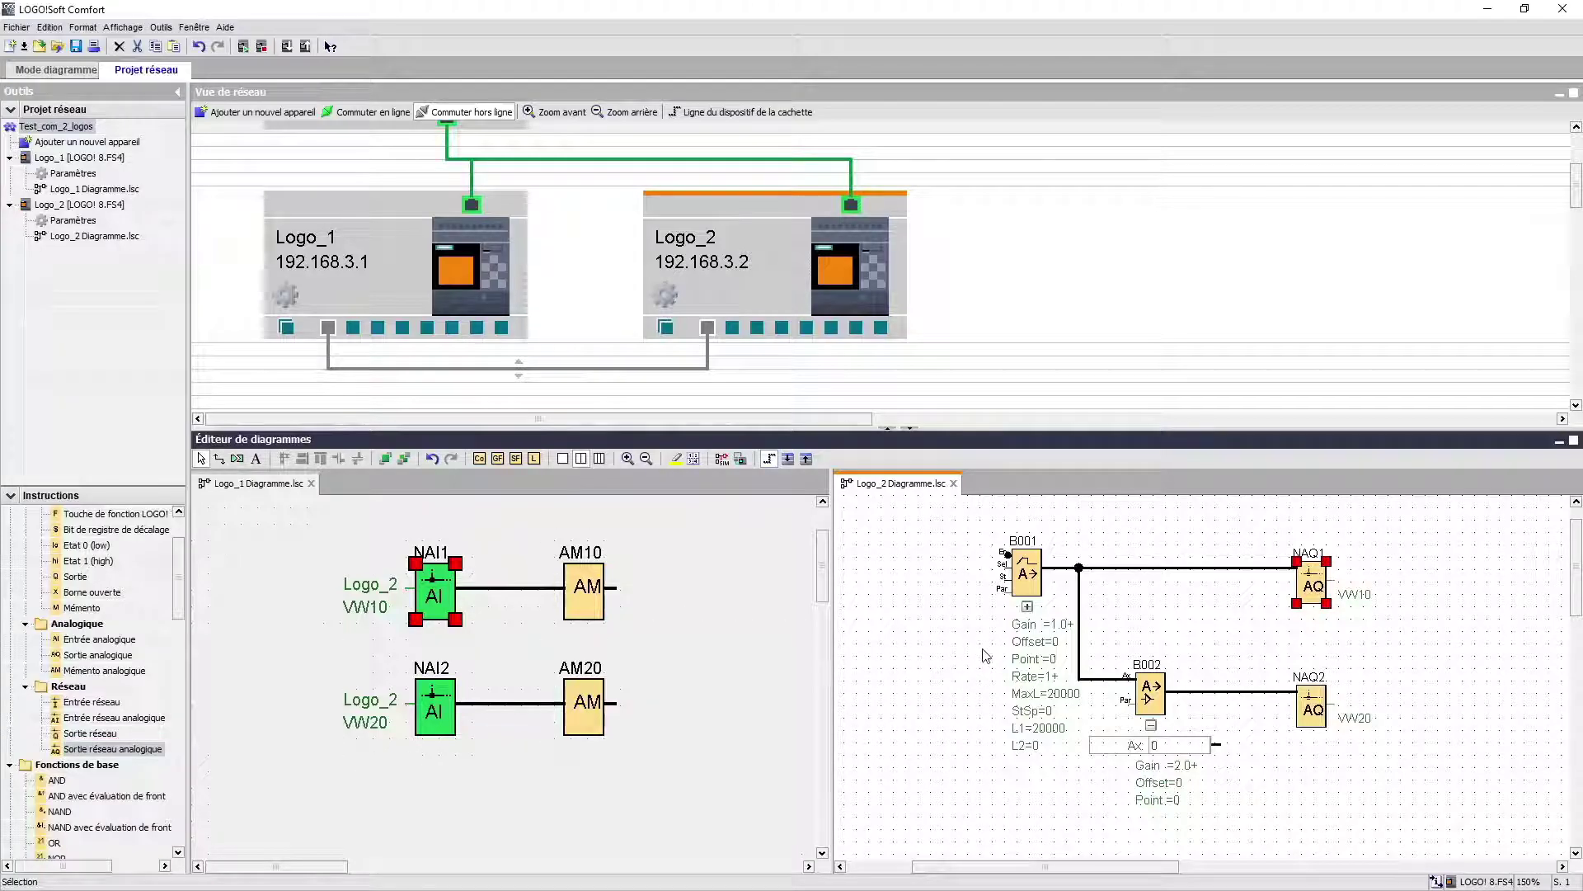
double_click(1316, 592)
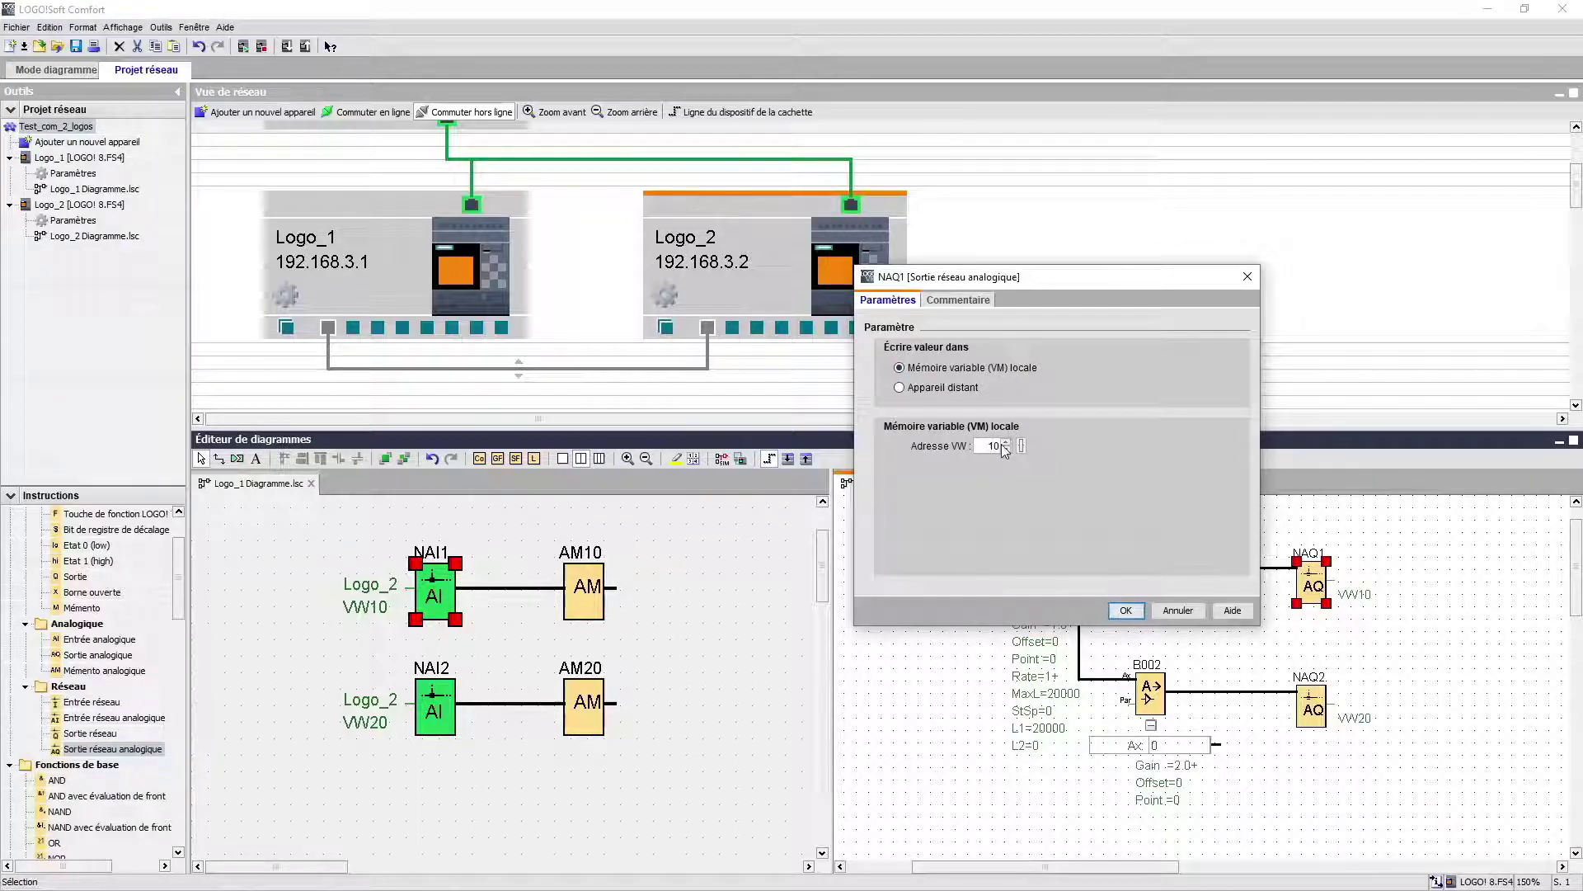
click(1126, 610)
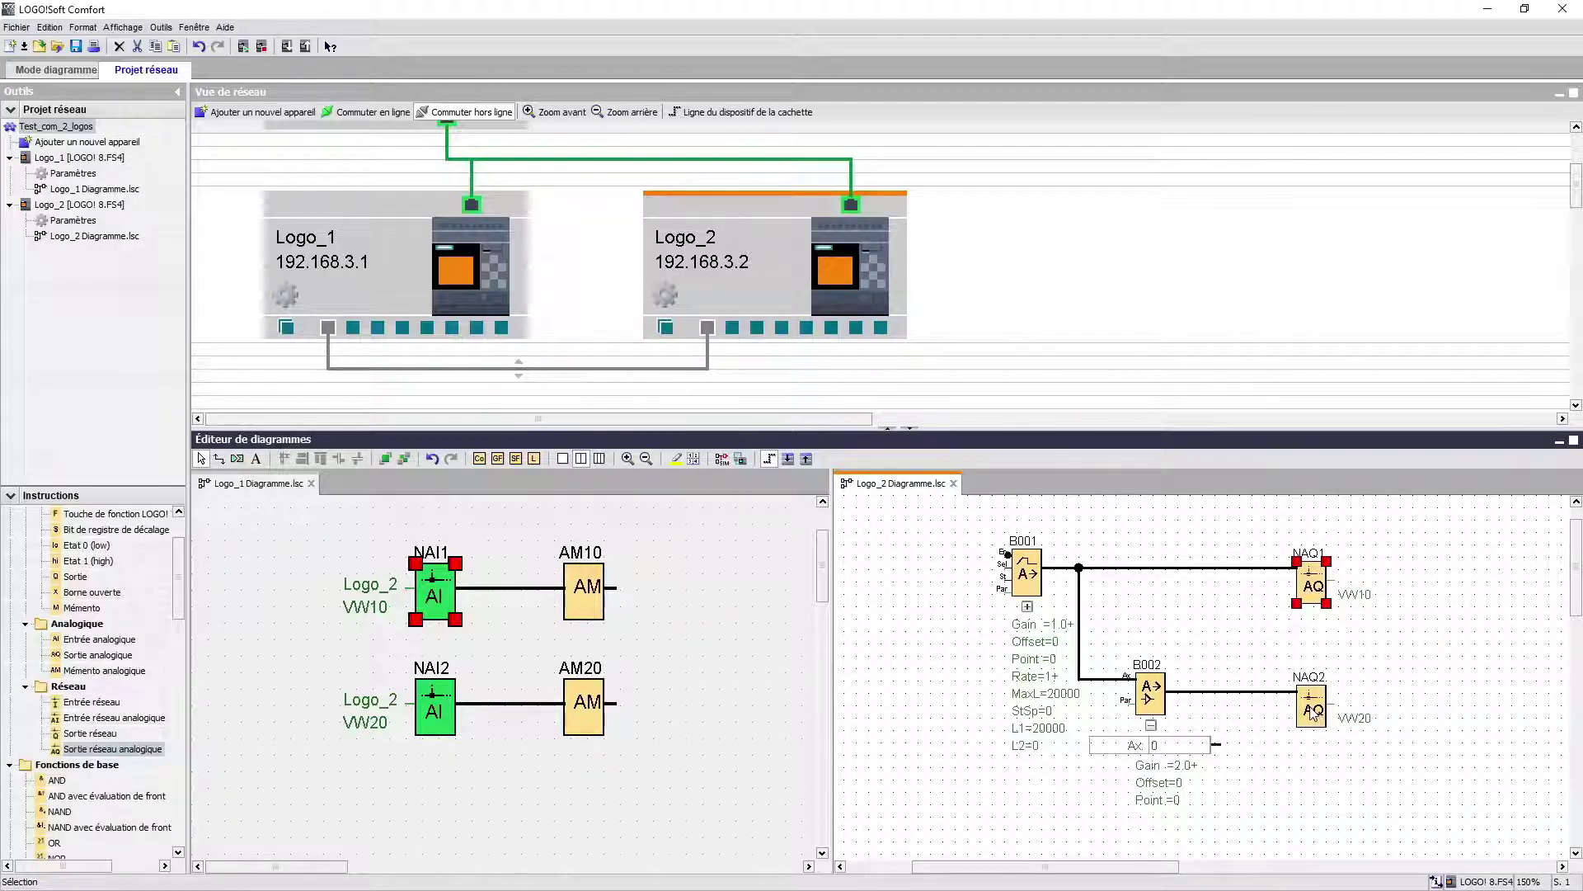
Examine the analog parameters of amplifier block B002 in the Logo_2 diagram, particularly its gain.
double_click(1150, 697)
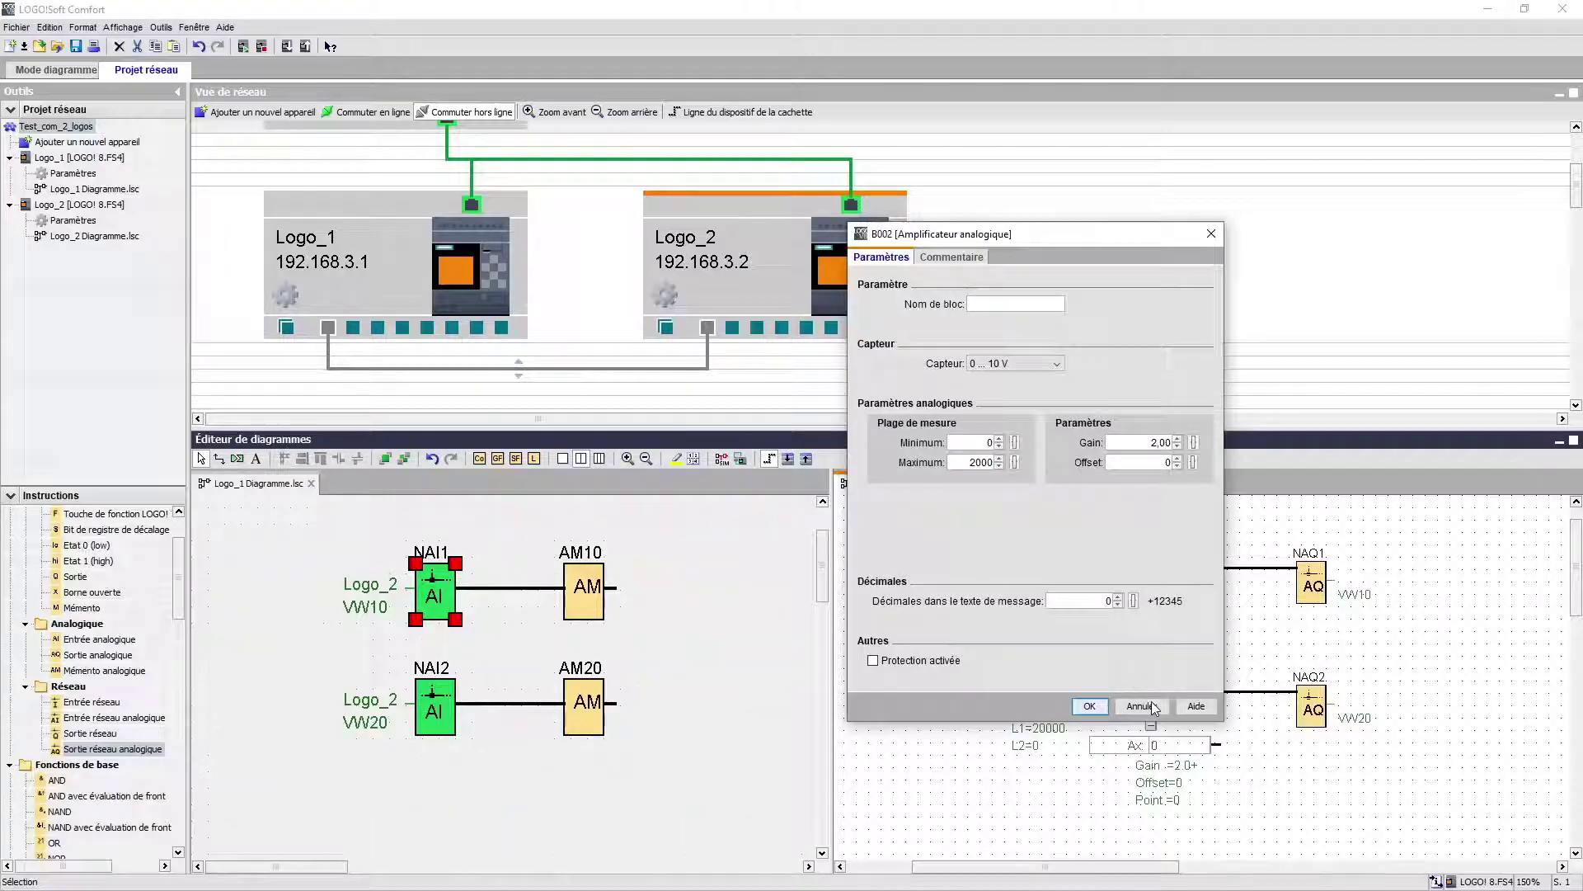
double_click(1144, 445)
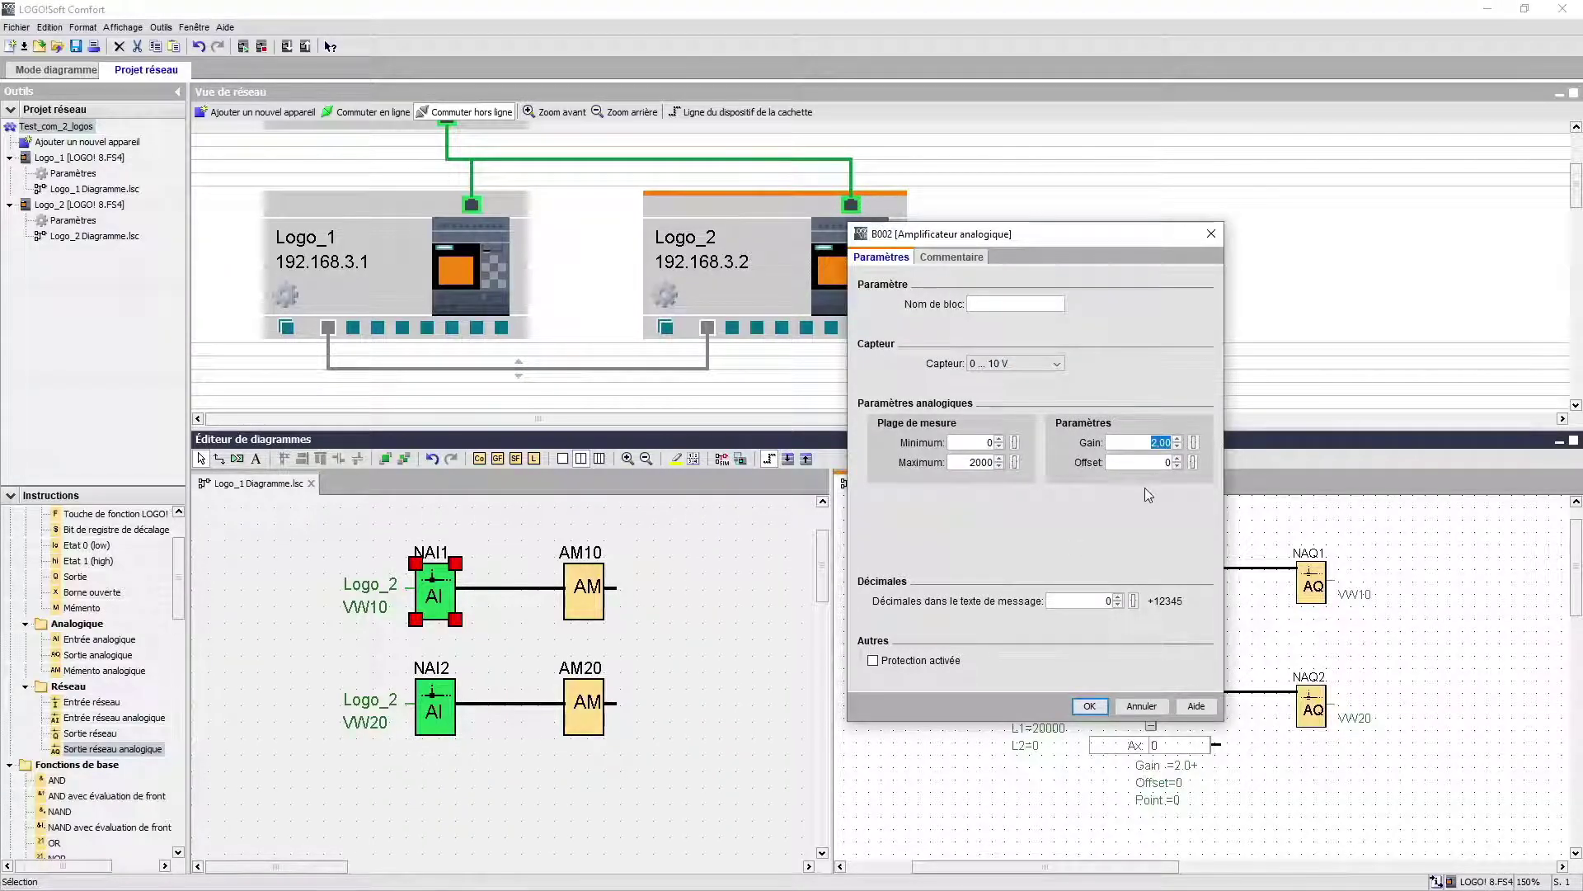
click(1089, 705)
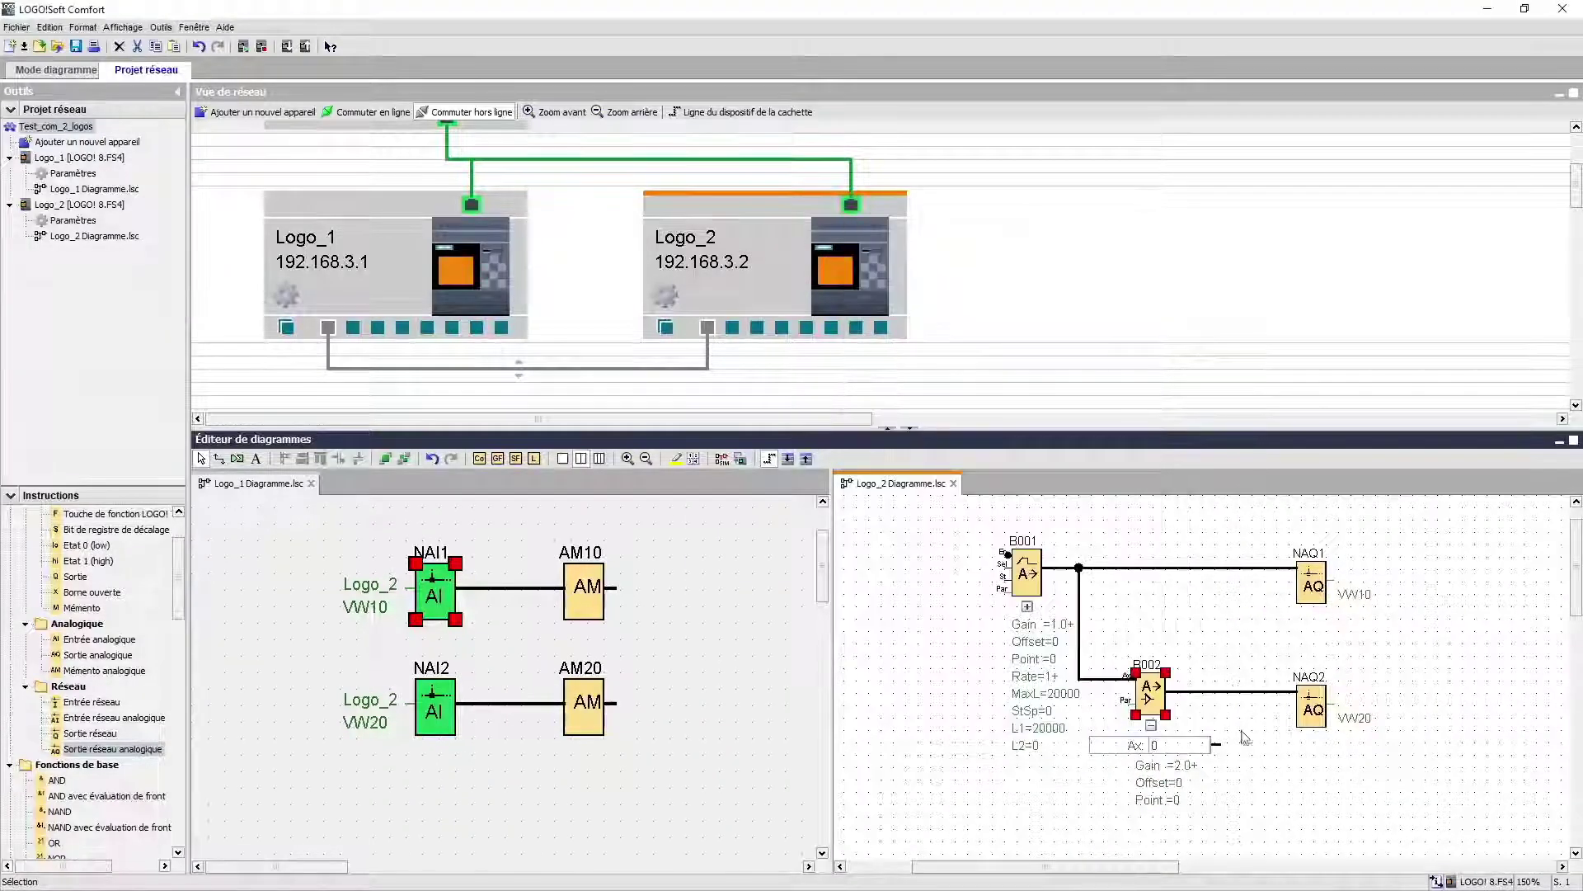
click(1326, 708)
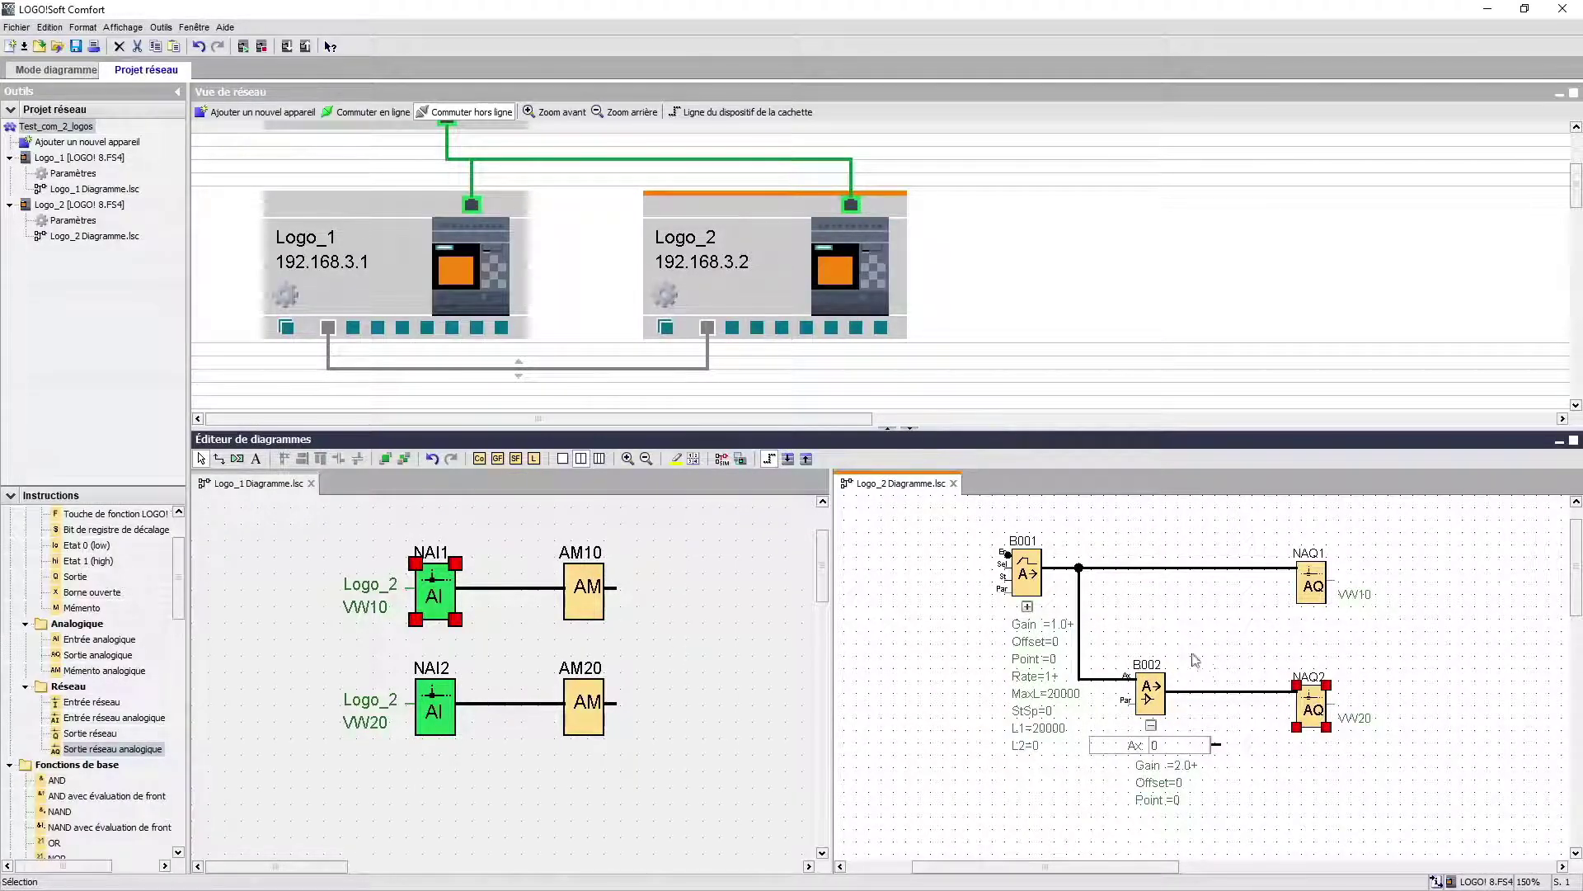
click(522, 556)
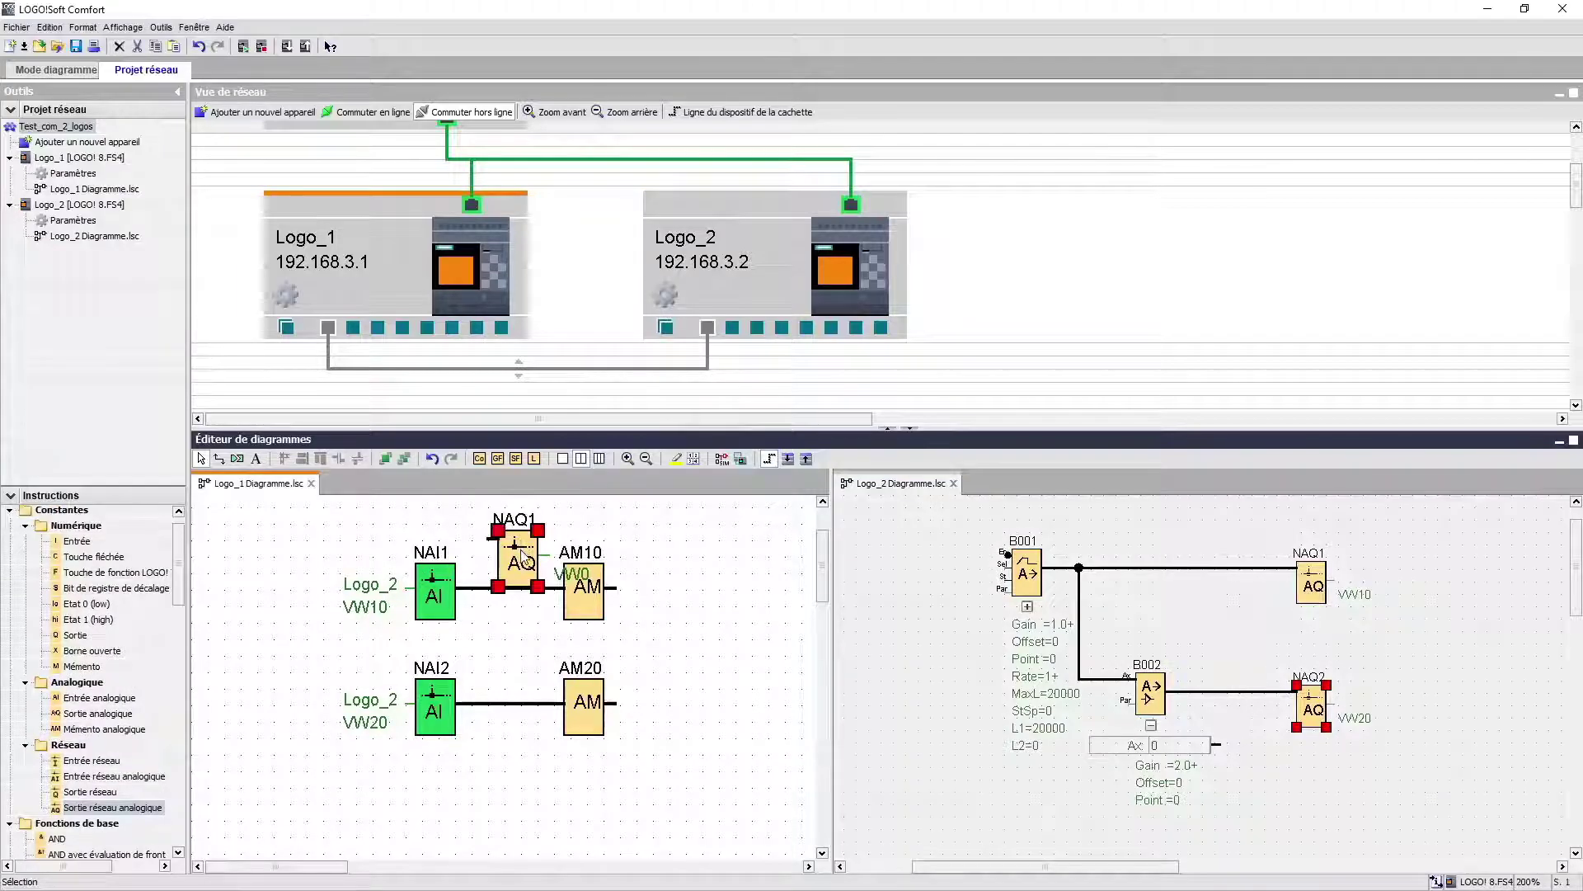
key(Delete)
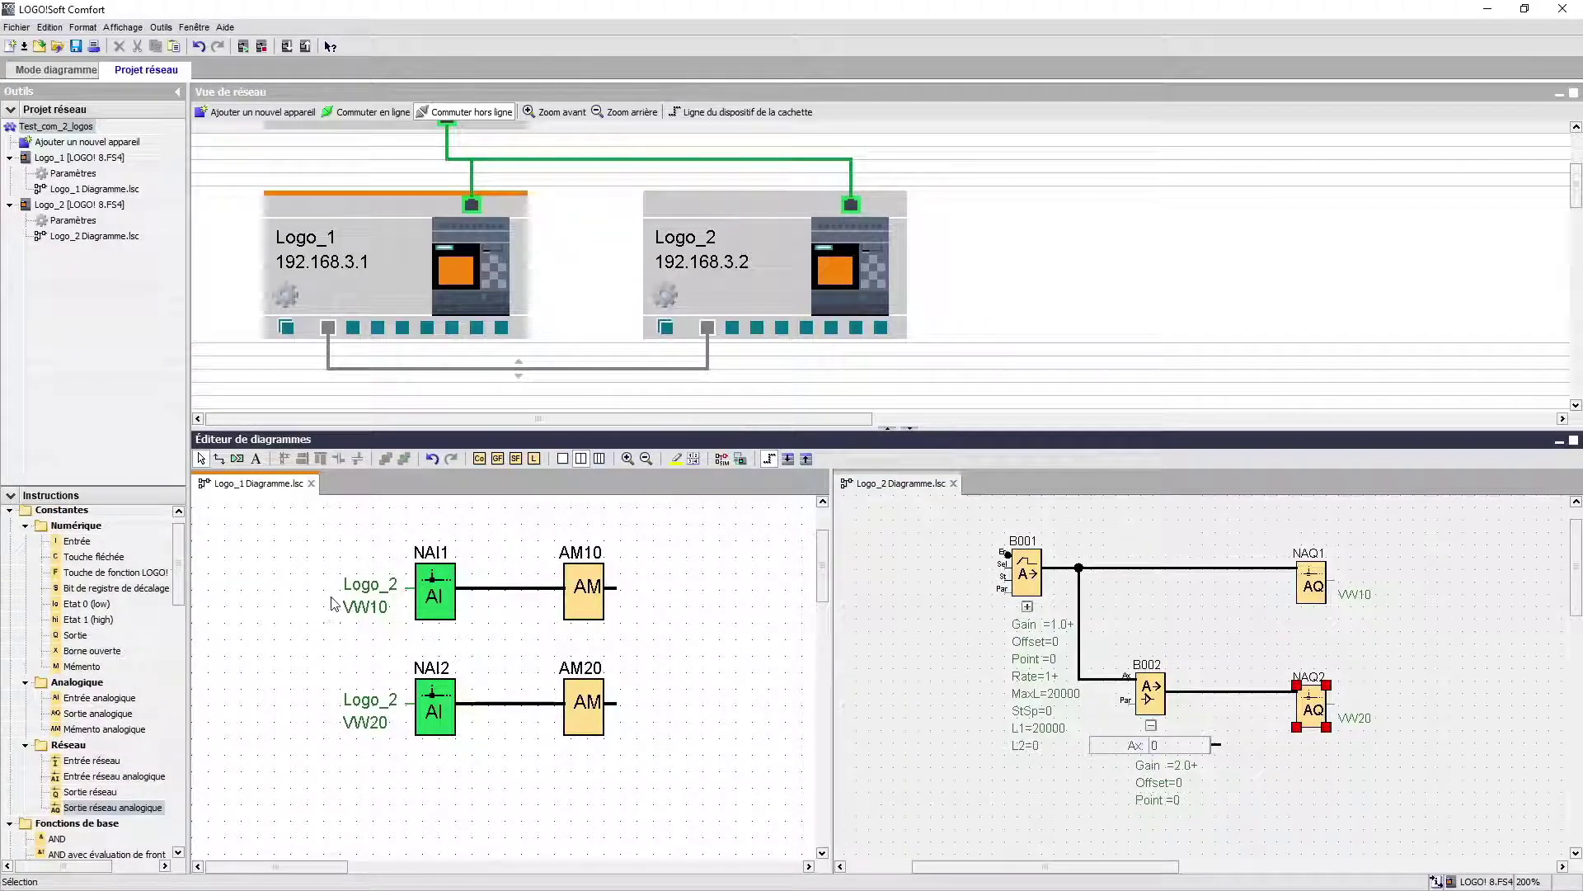
Check the remote device and VW address of analog network input NAI1 in the Logo_1 diagram, keeping block type V.
click(437, 601)
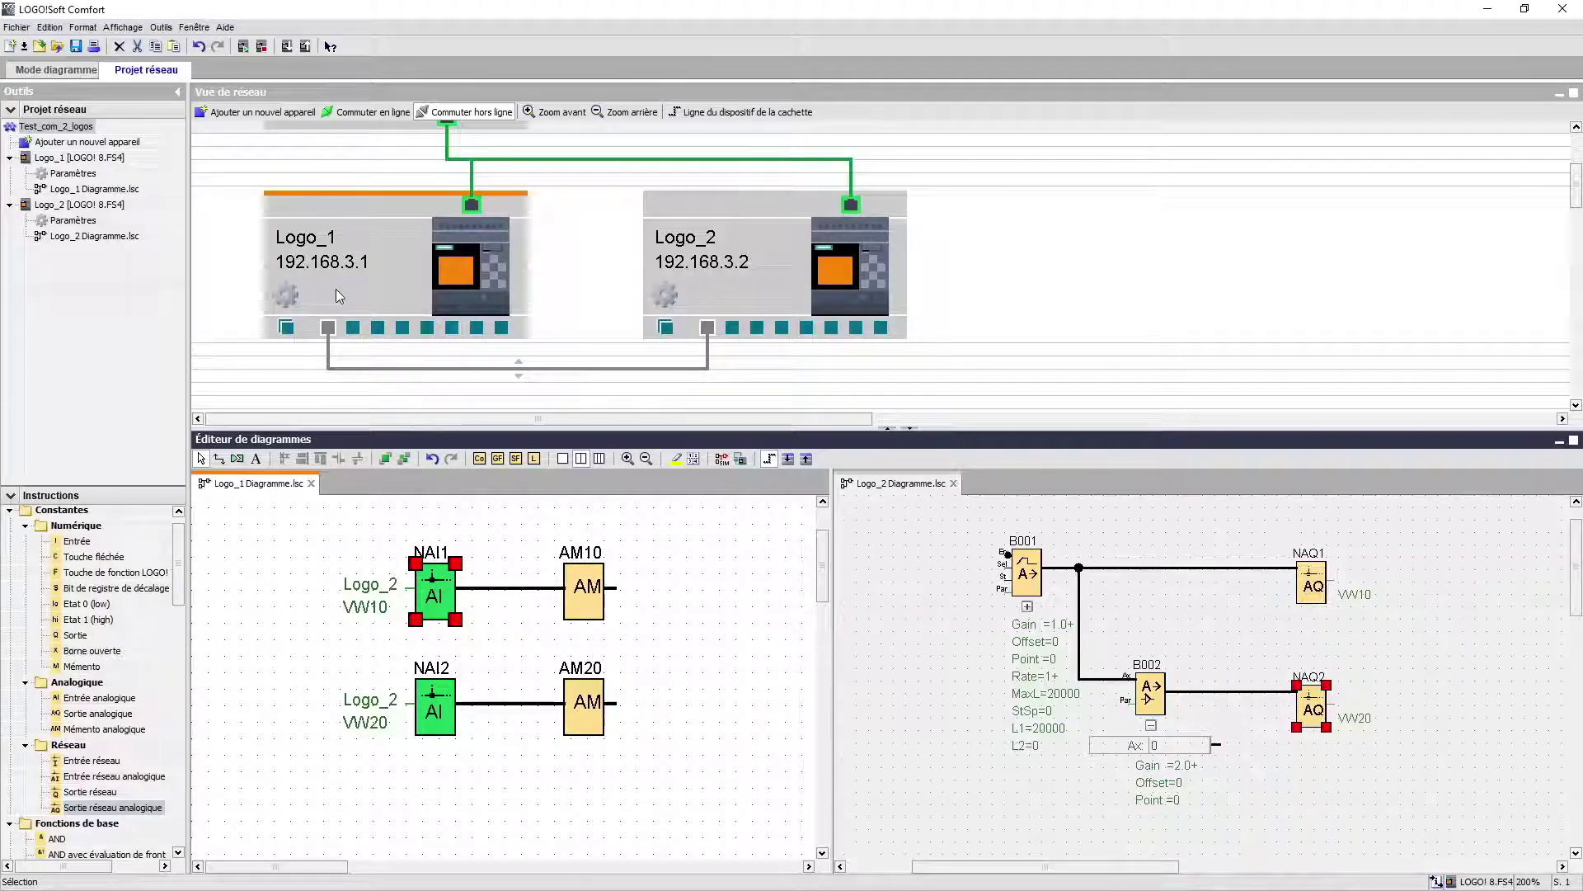
double_click(435, 608)
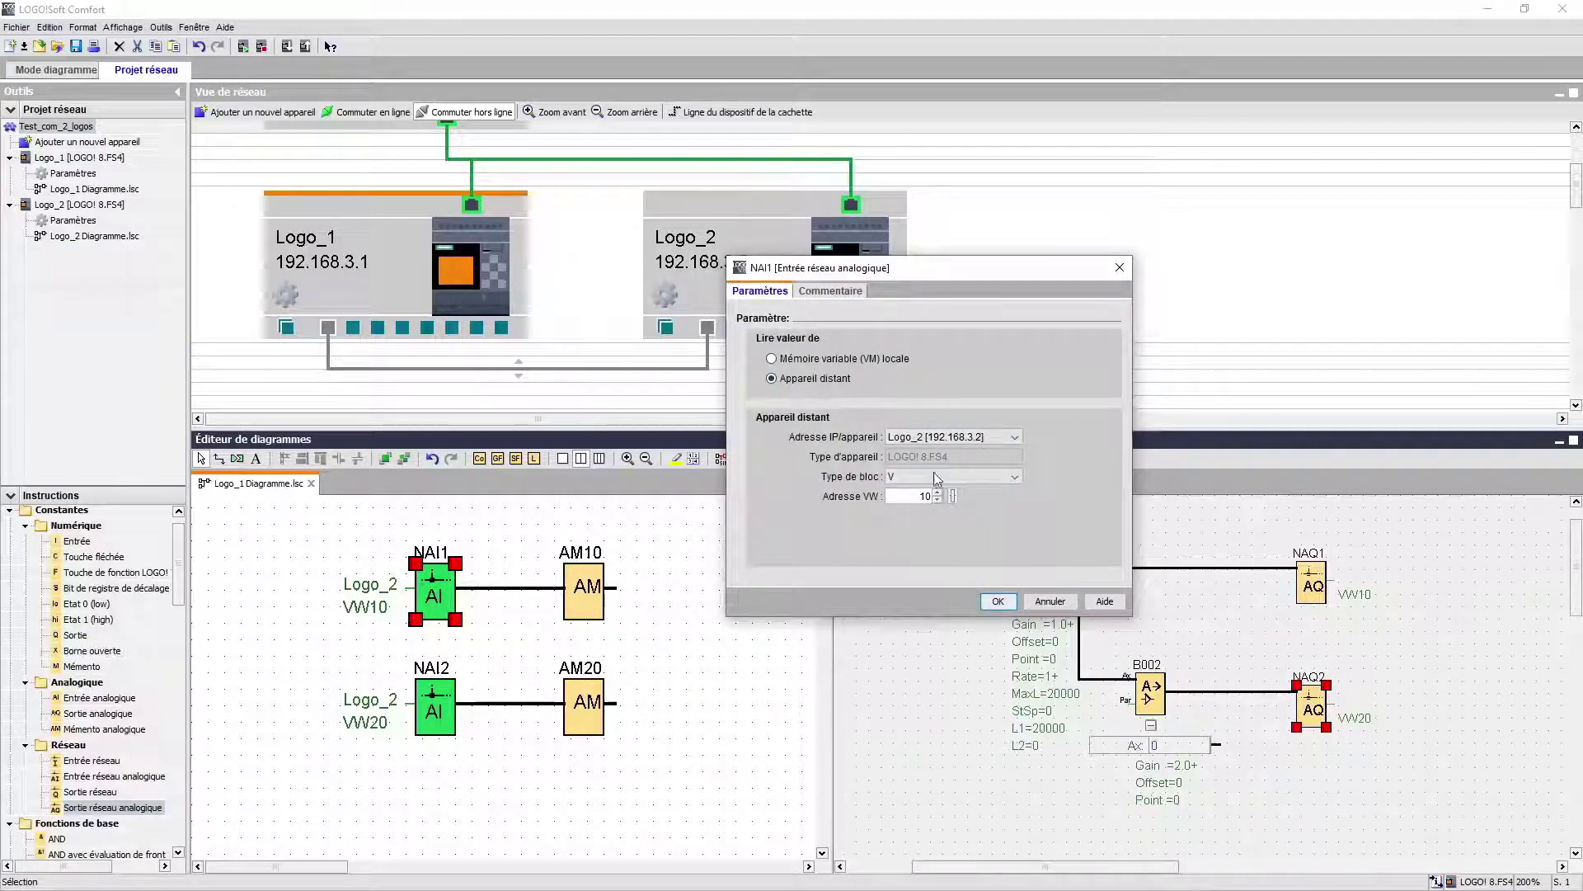
click(1014, 479)
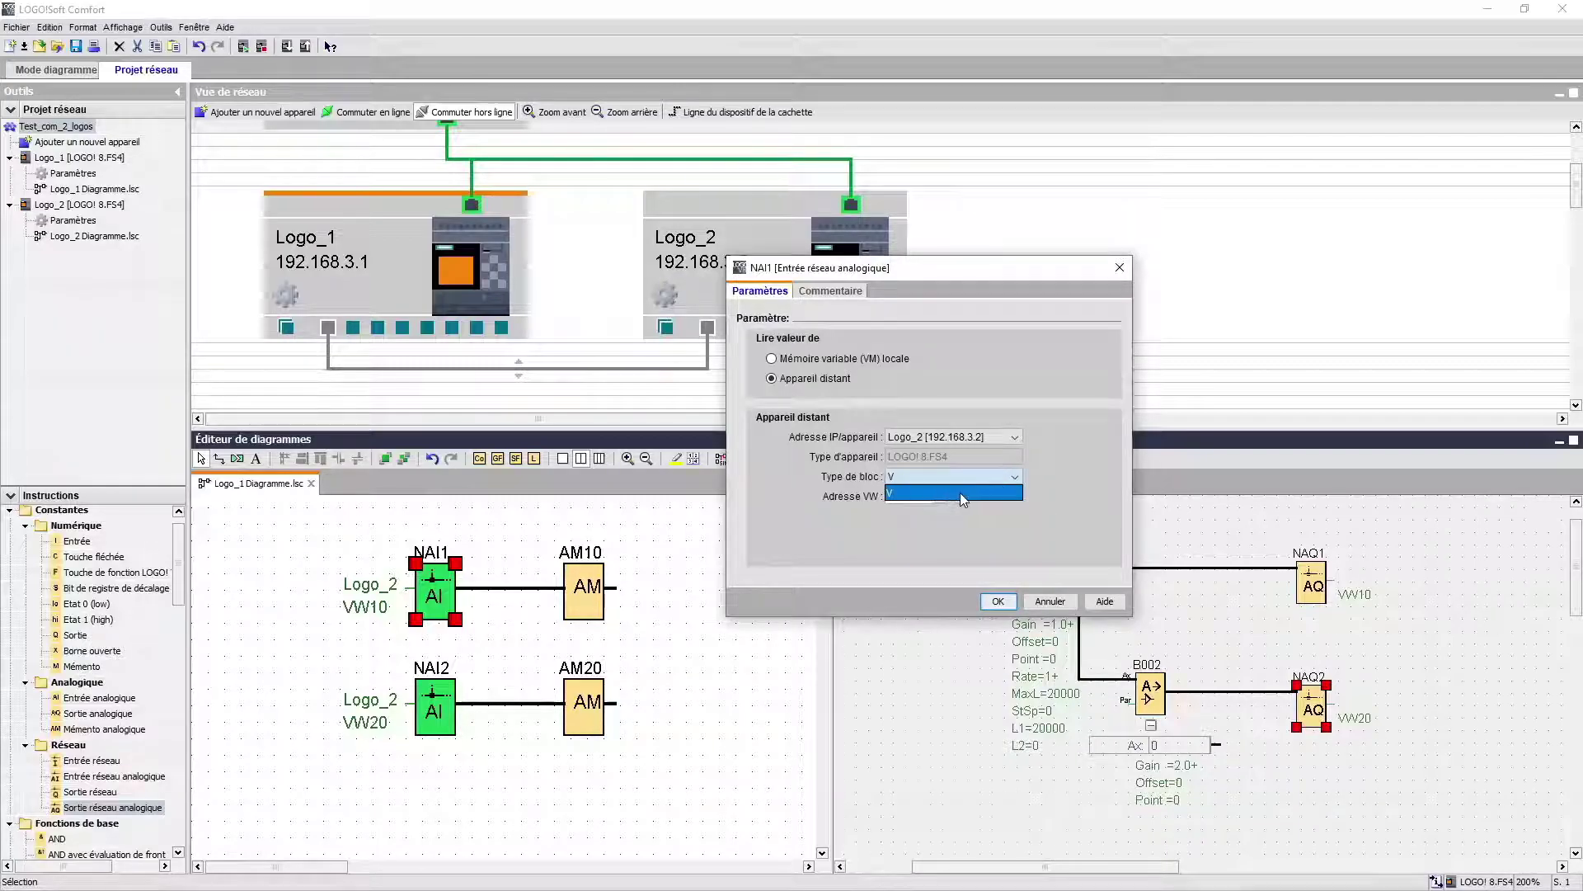
click(983, 492)
drag(915, 496, 948, 496)
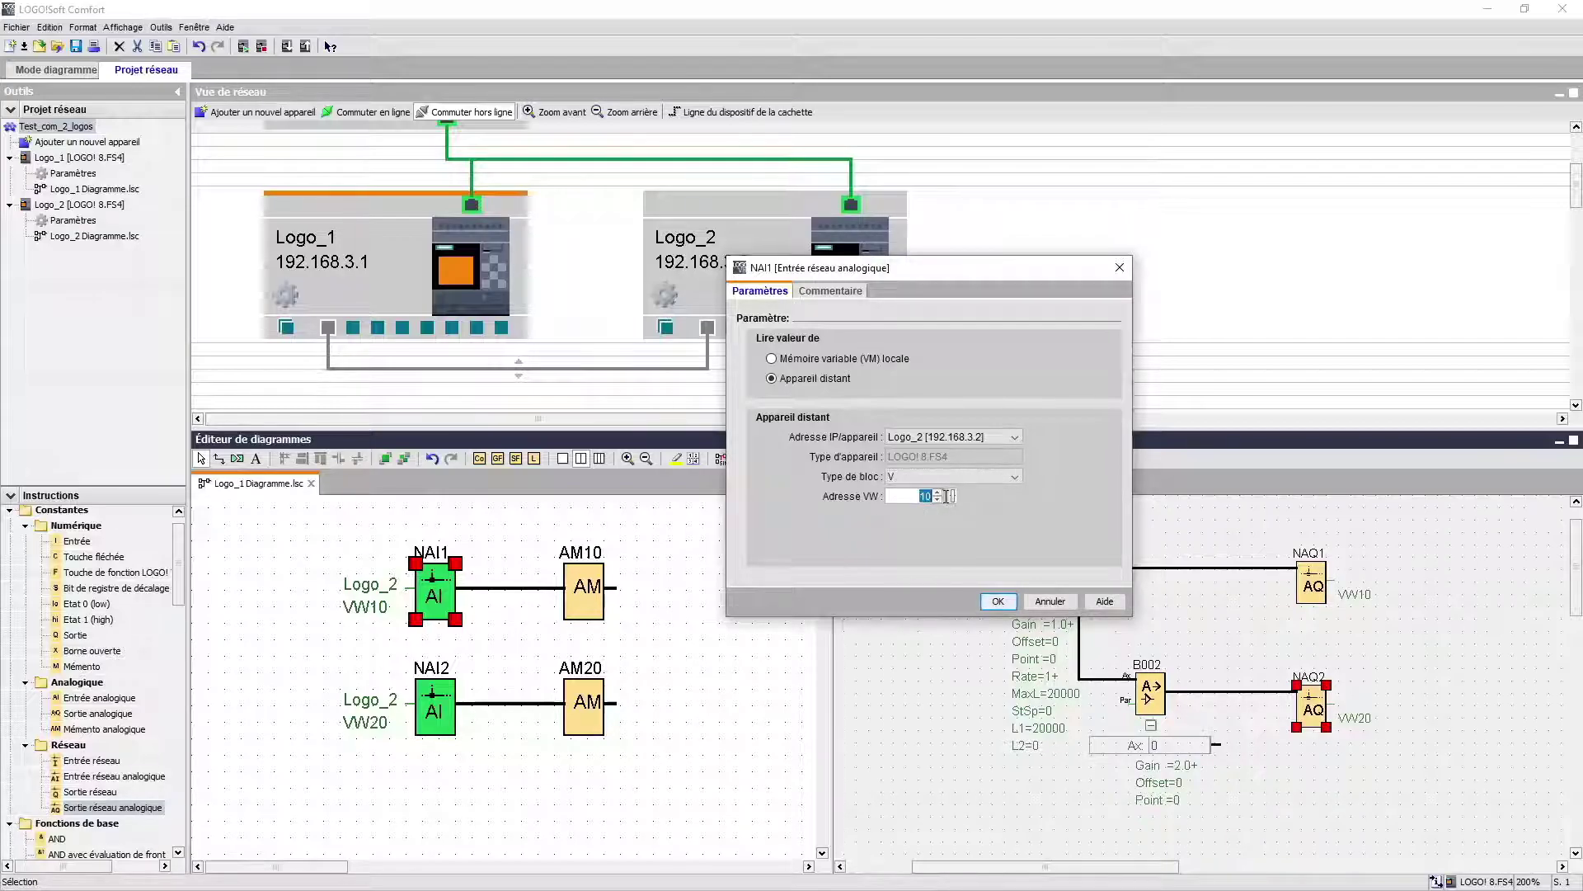
click(995, 601)
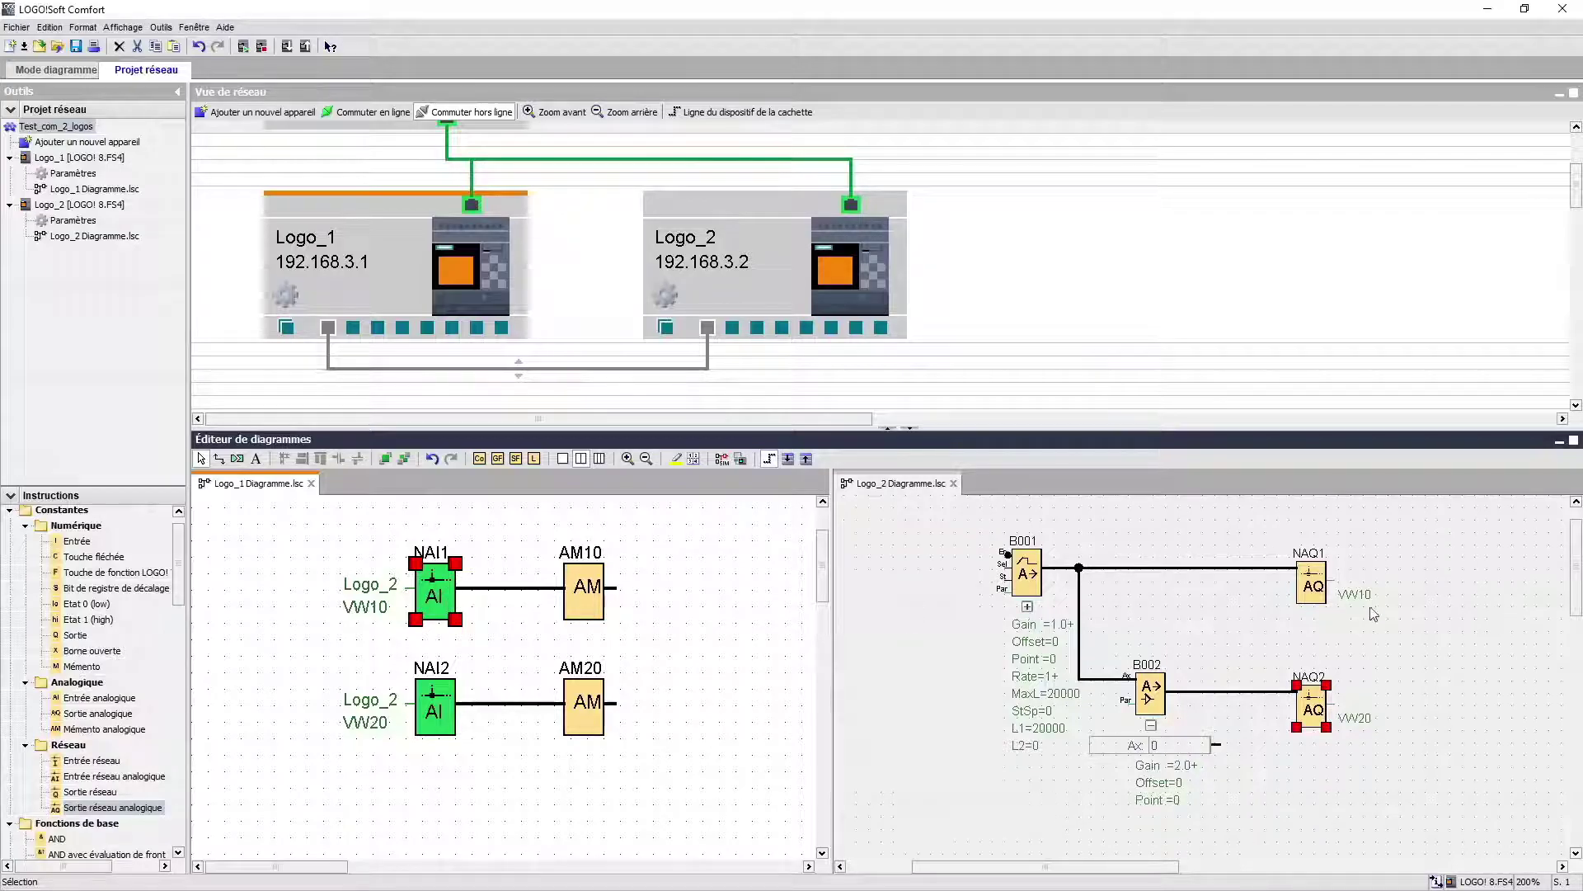
Check the remote source of analog network input NAI2 and the data transfers of the connection between Logo_1 and Logo_2.
double_click(445, 723)
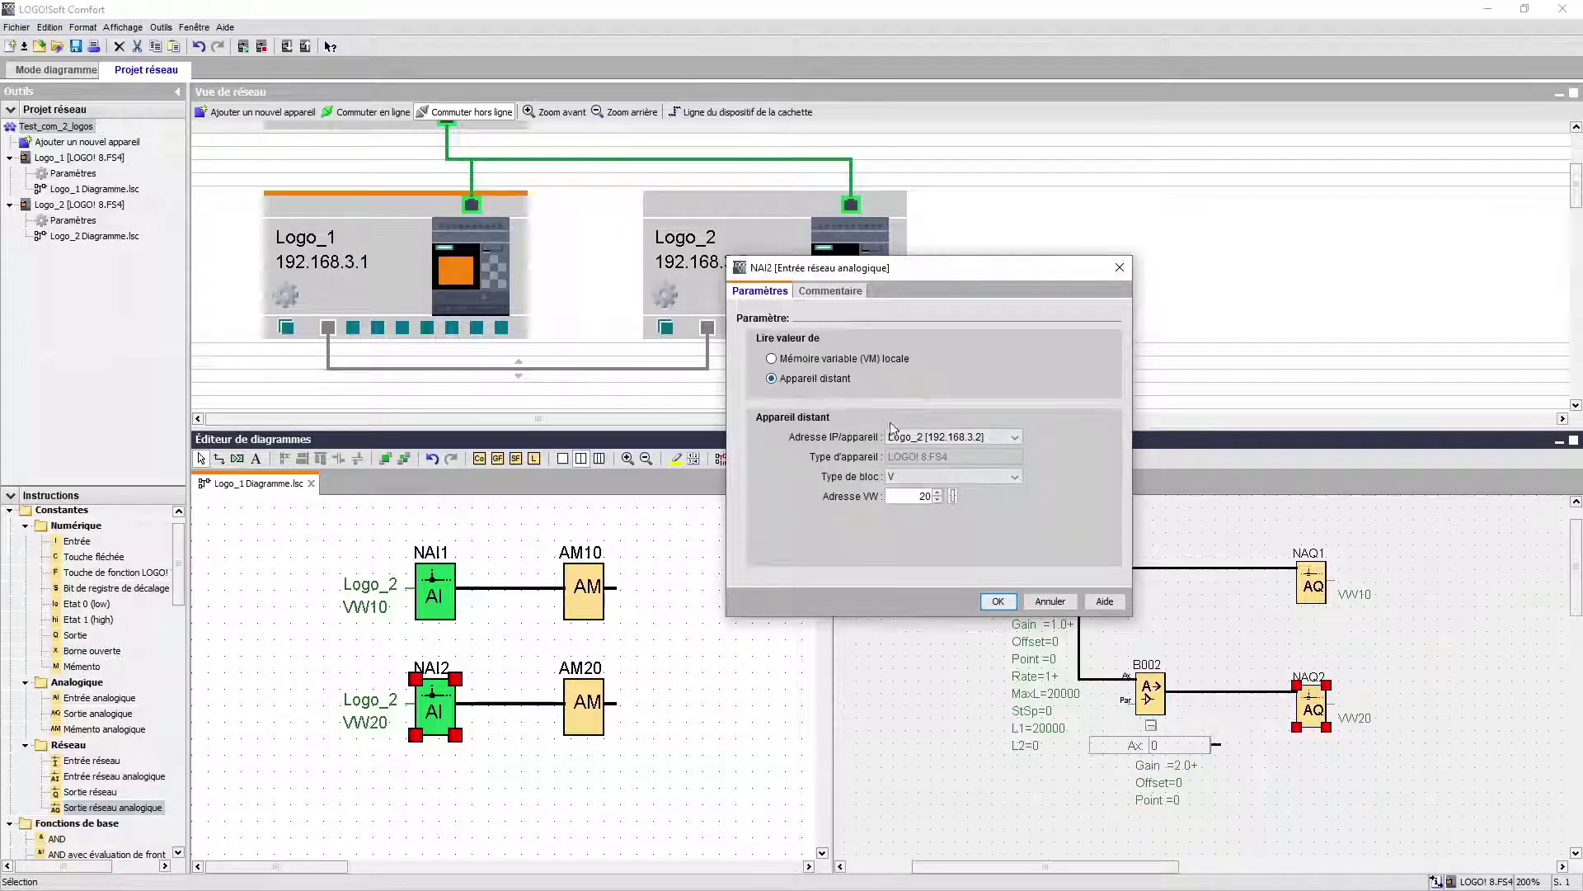
click(999, 604)
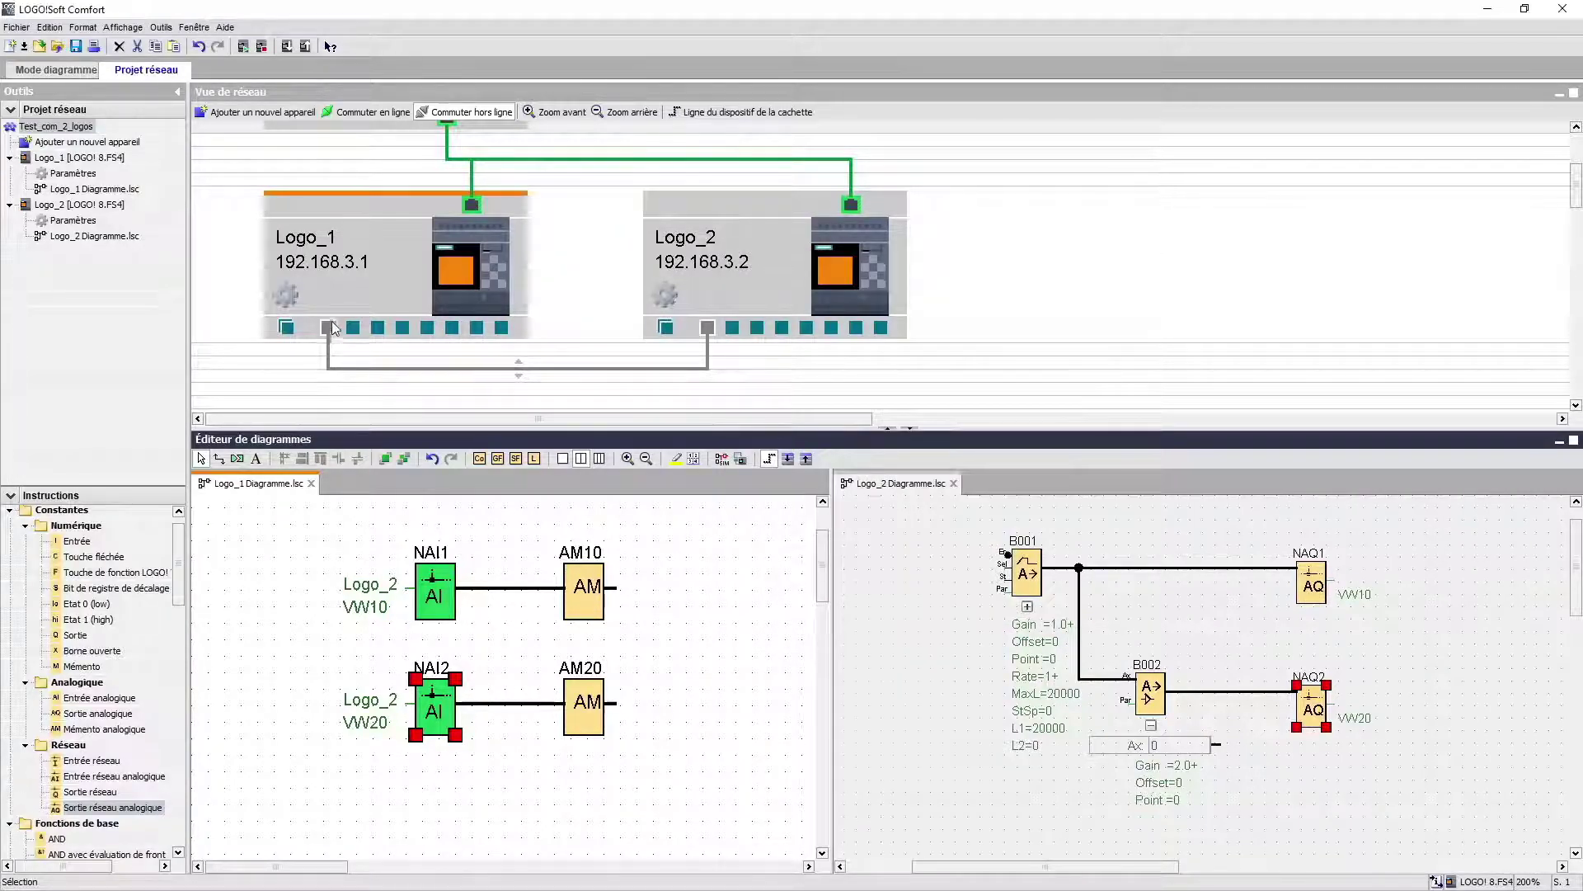
double_click(469, 369)
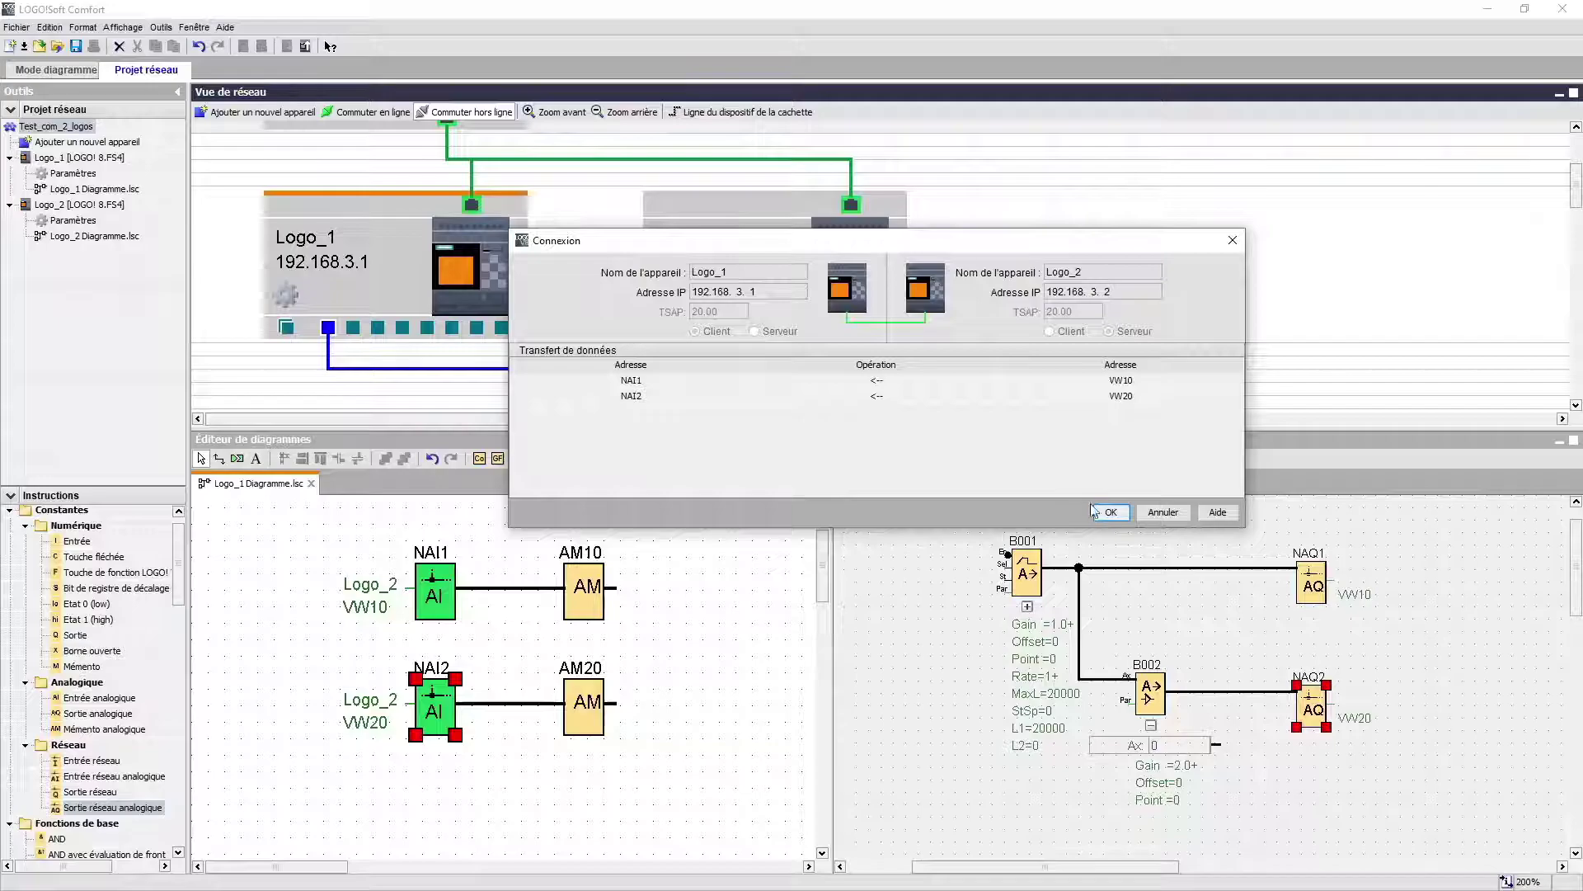
click(1111, 513)
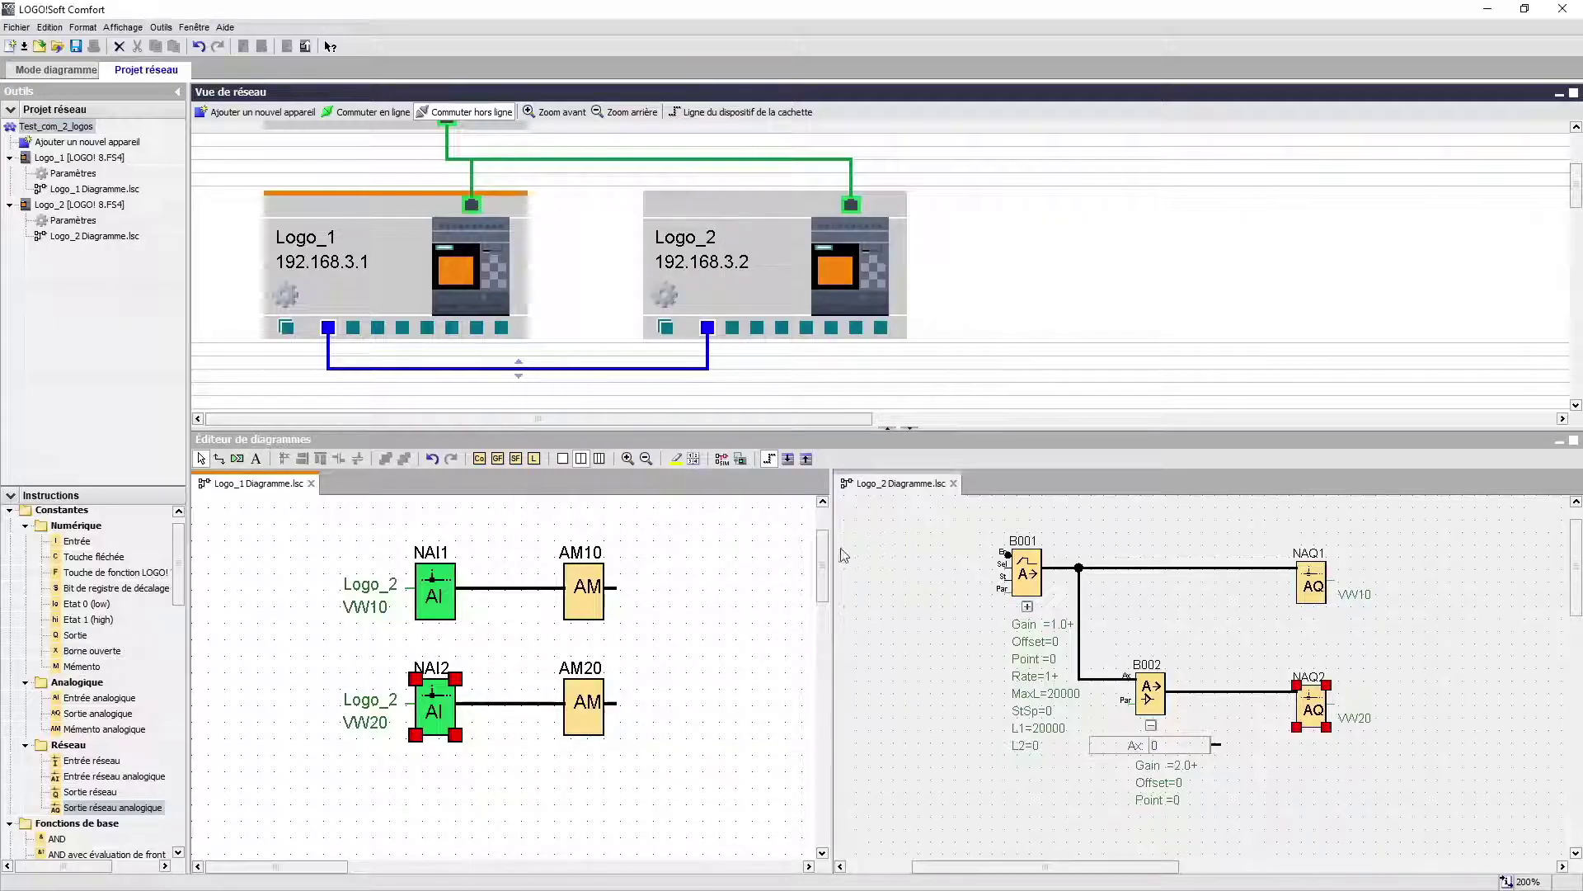
Simulate the network project, compare the AM10 and AM20 values in Logo_1 with the Logo_2 outputs, and stop the simulation.
click(894, 533)
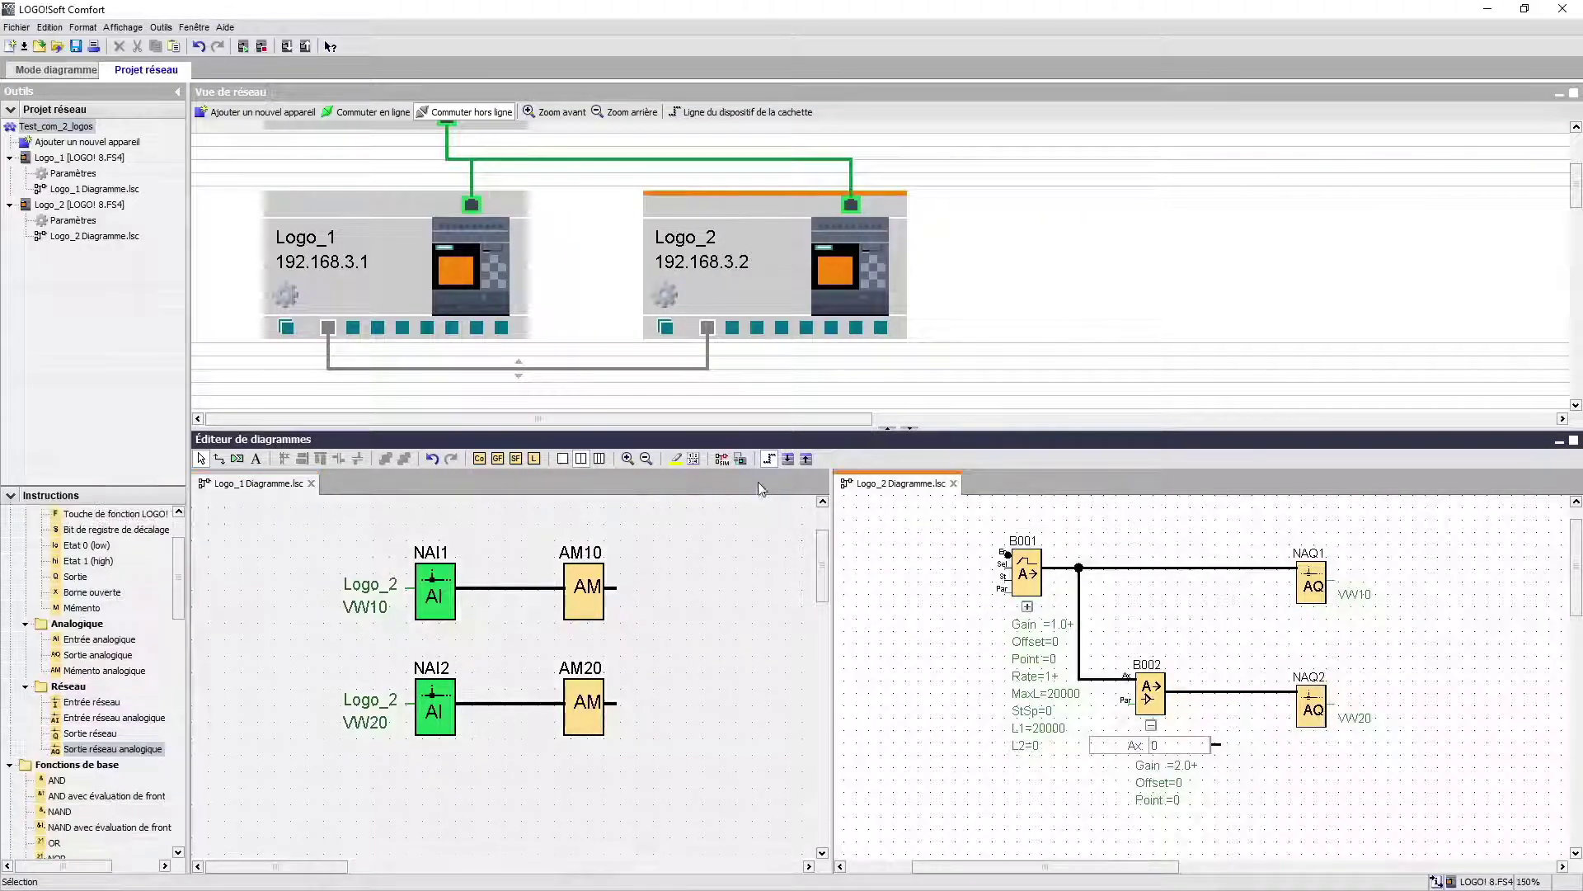
click(721, 458)
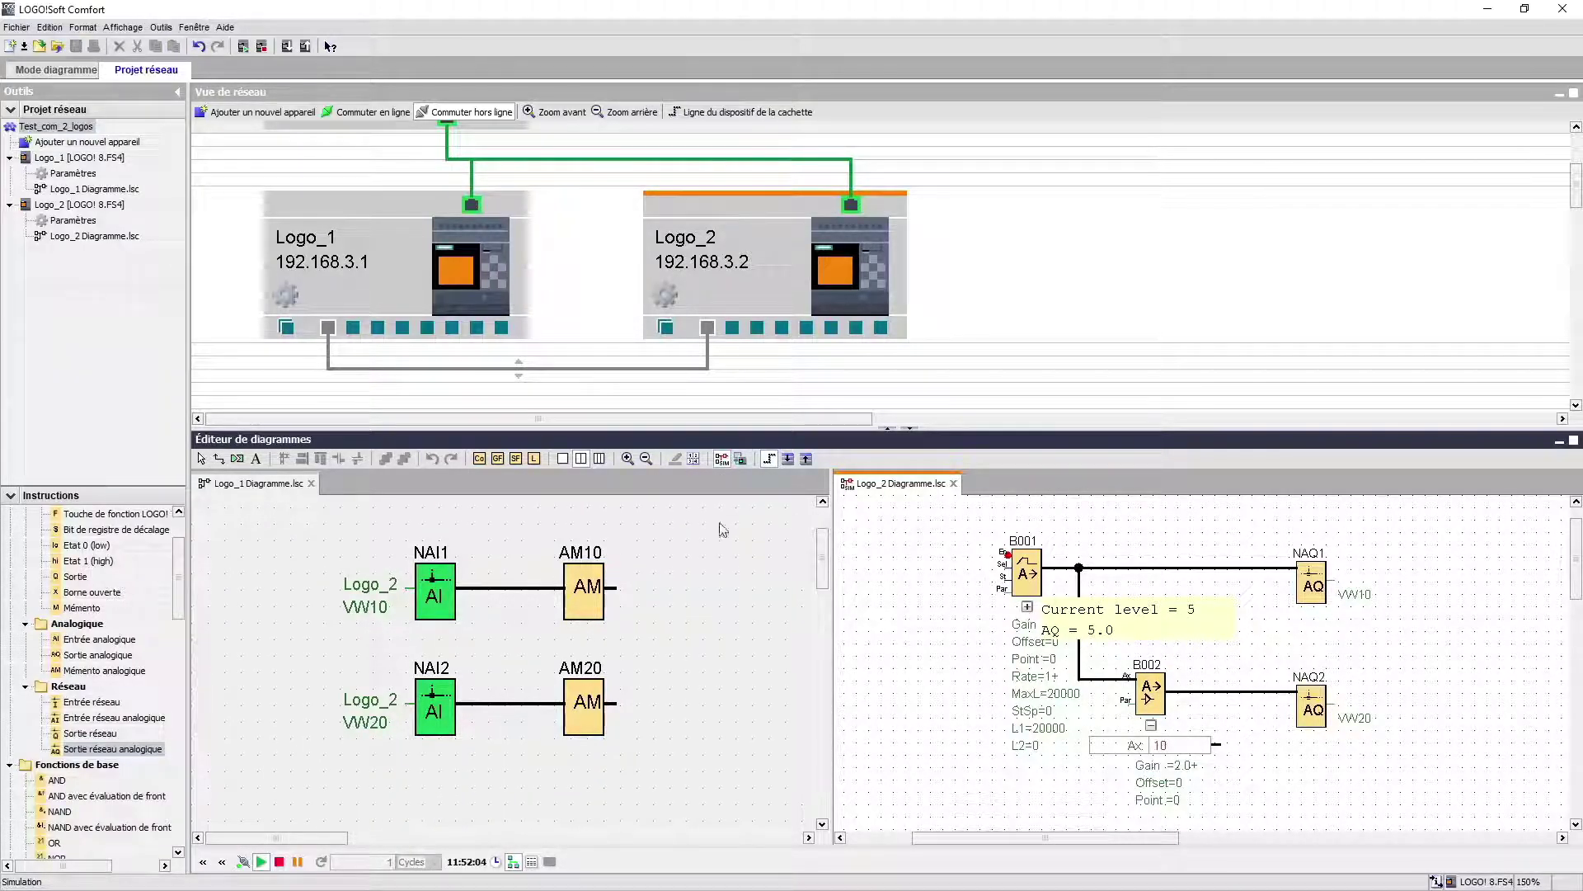
click(656, 611)
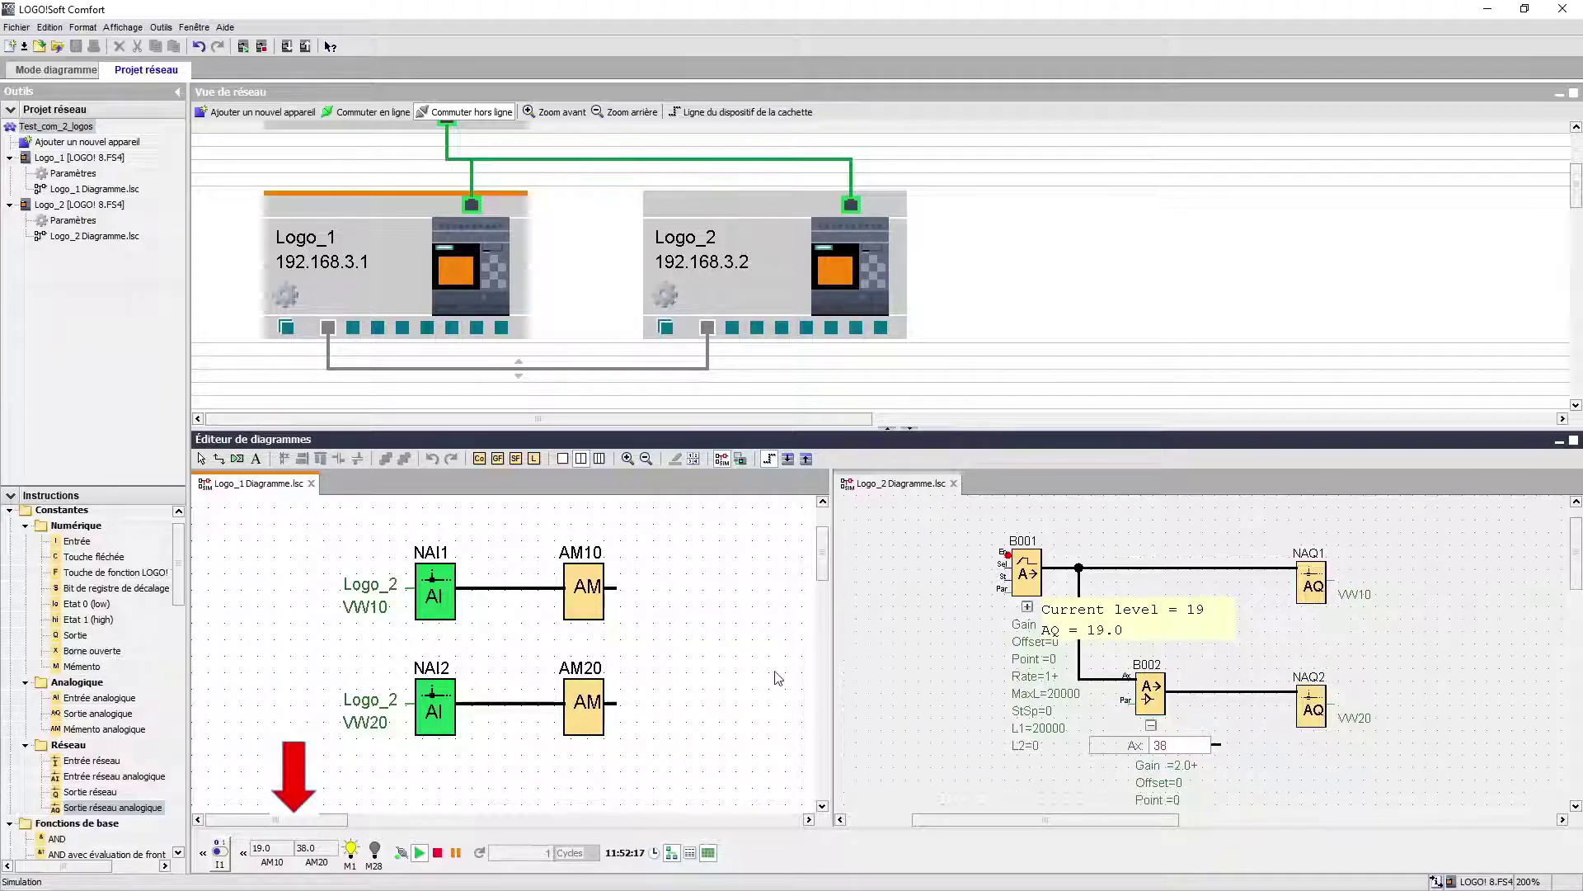
key(F3)
click(914, 670)
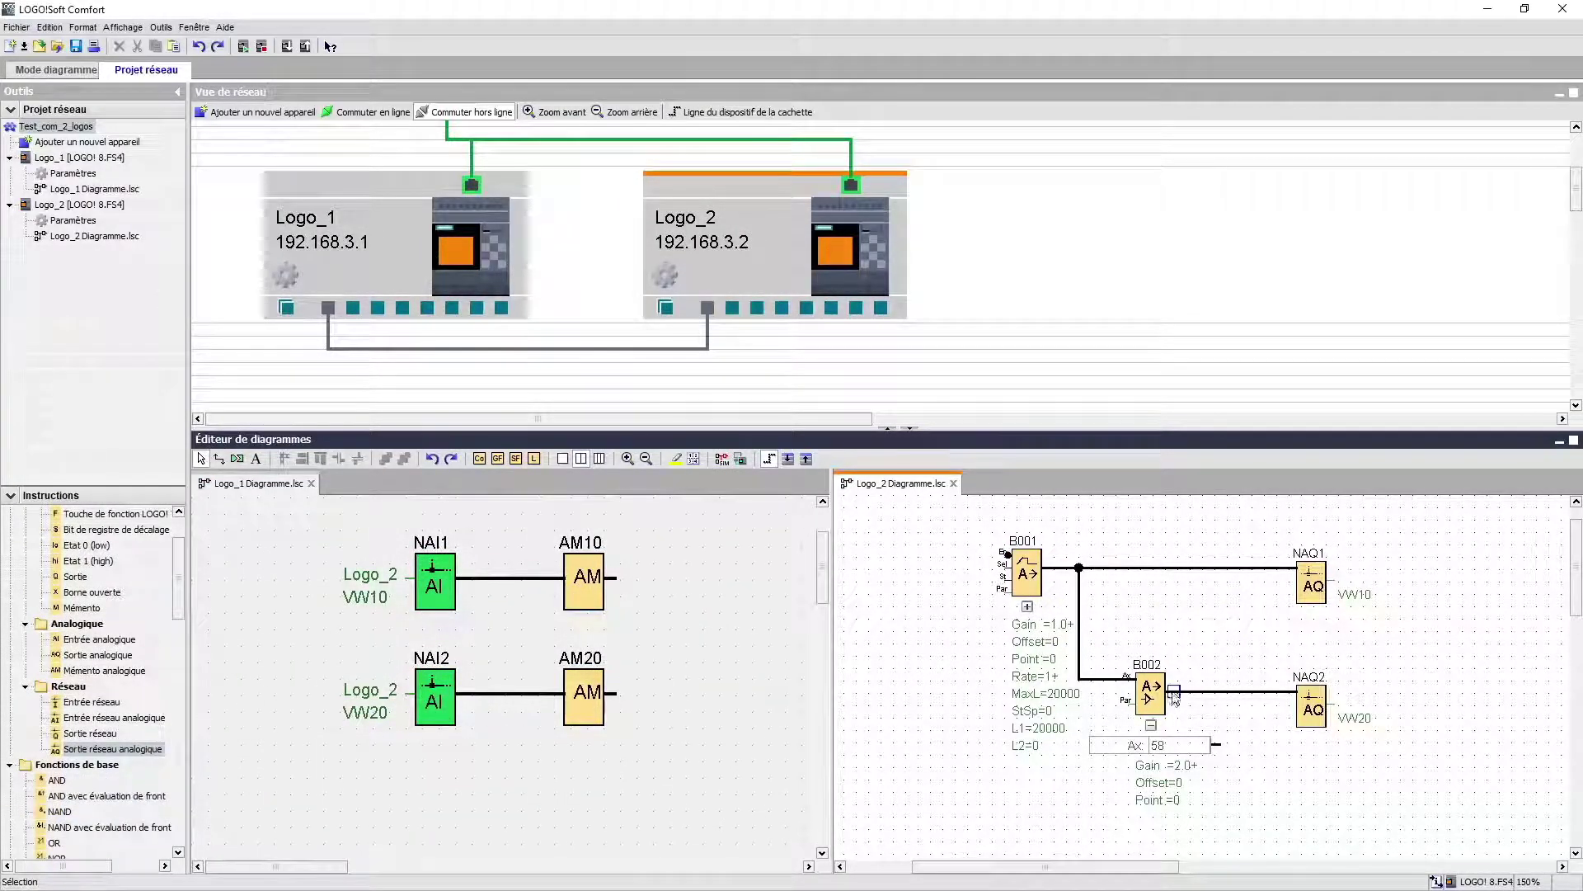
Delete network output NAQ2 from the Logo_2 diagram and network input NAI2 from the Logo_1 diagram, and check the connection's transfer list.
click(1313, 719)
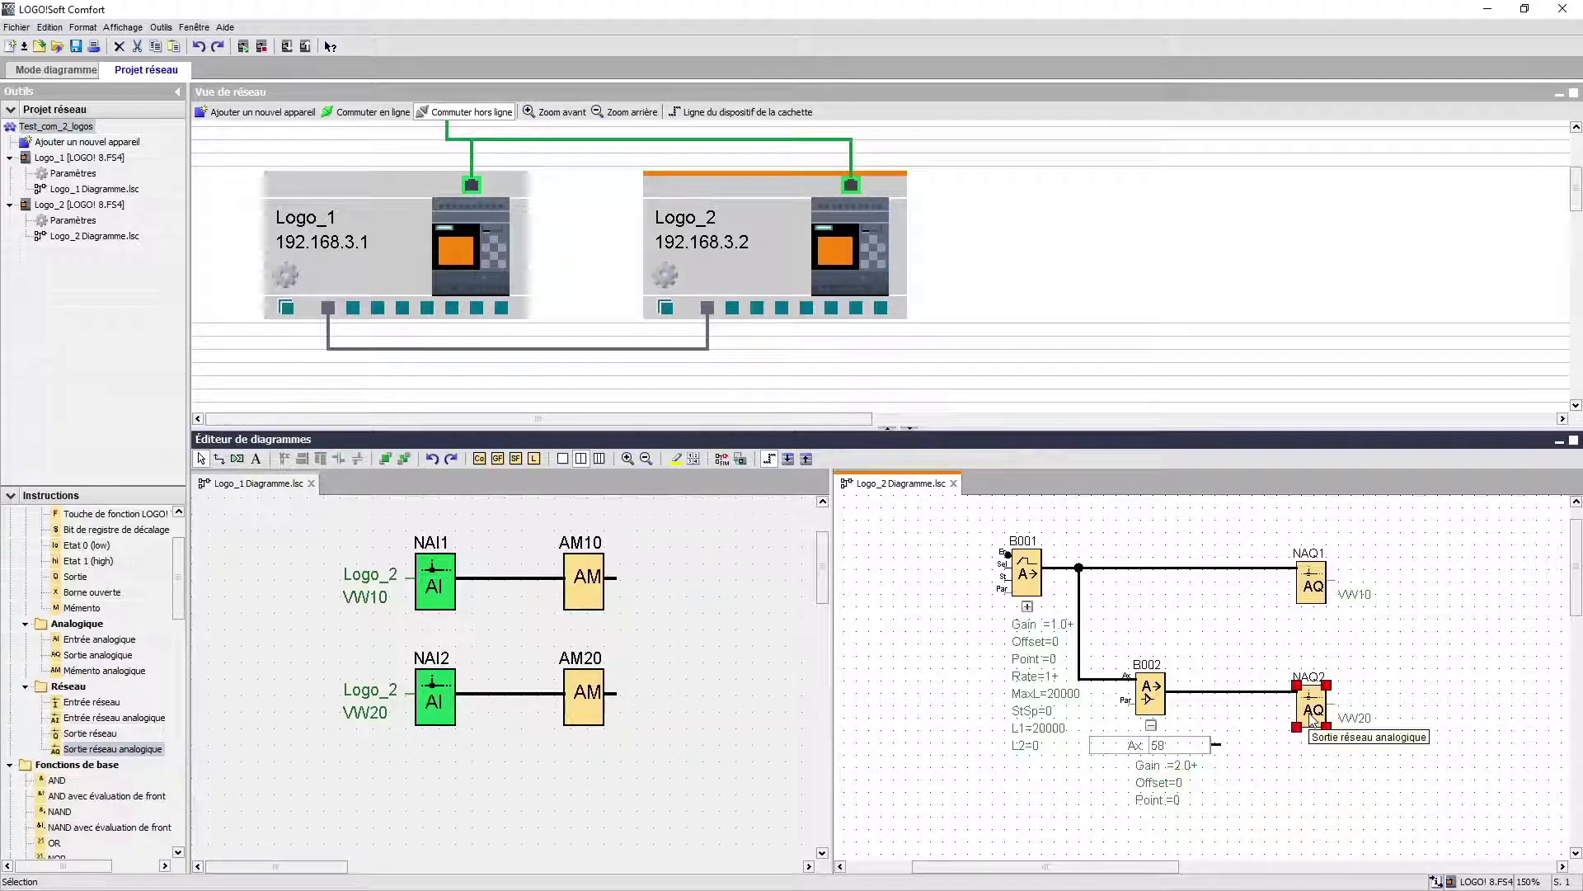
key(Delete)
click(432, 711)
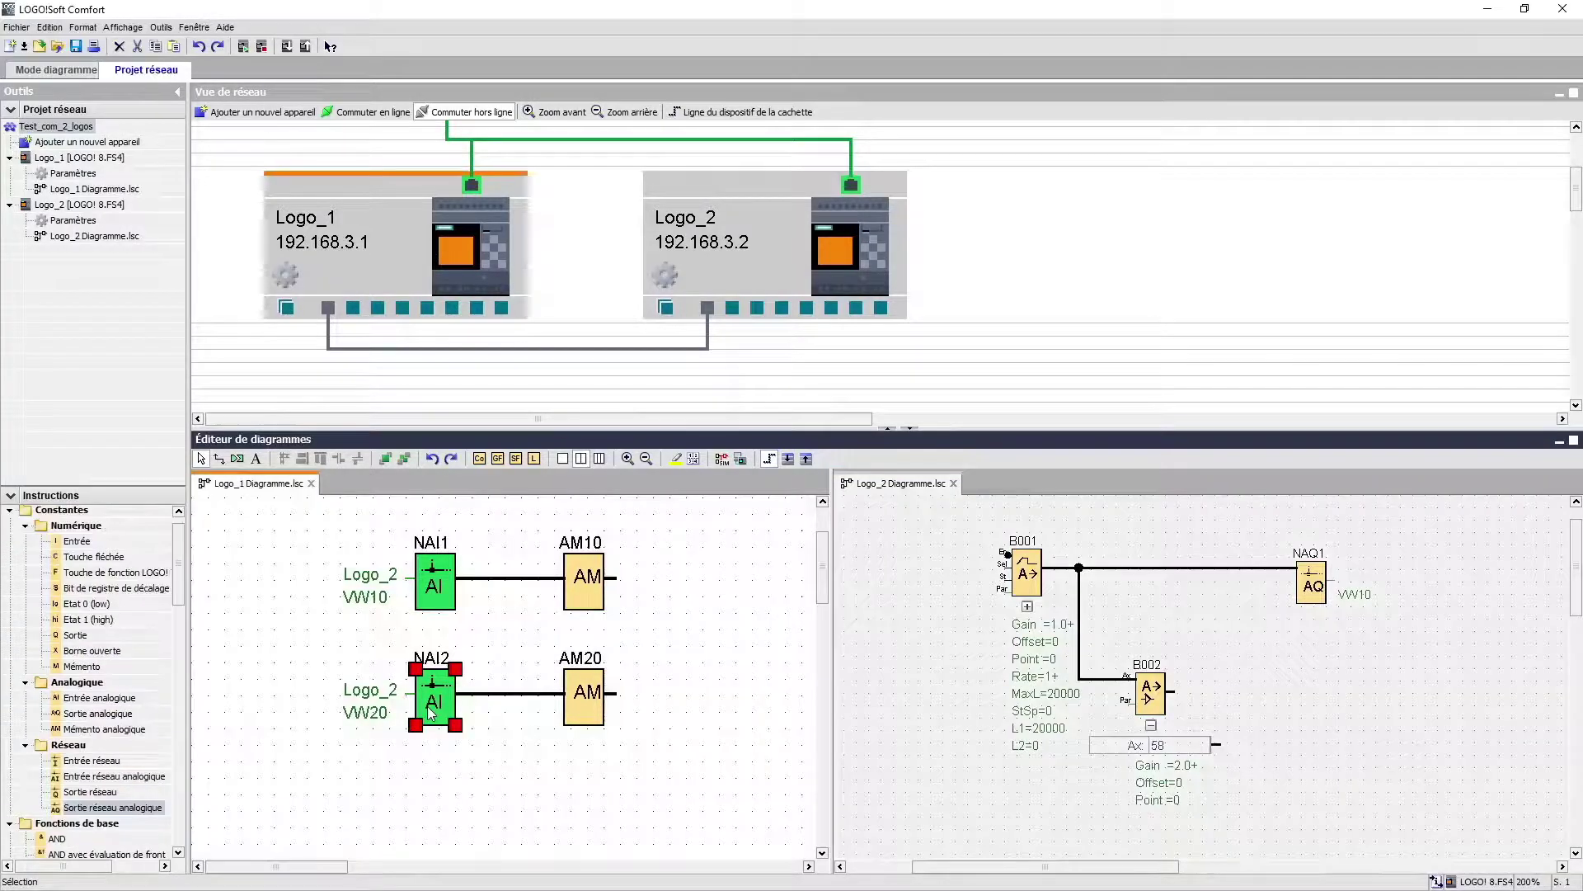
key(Delete)
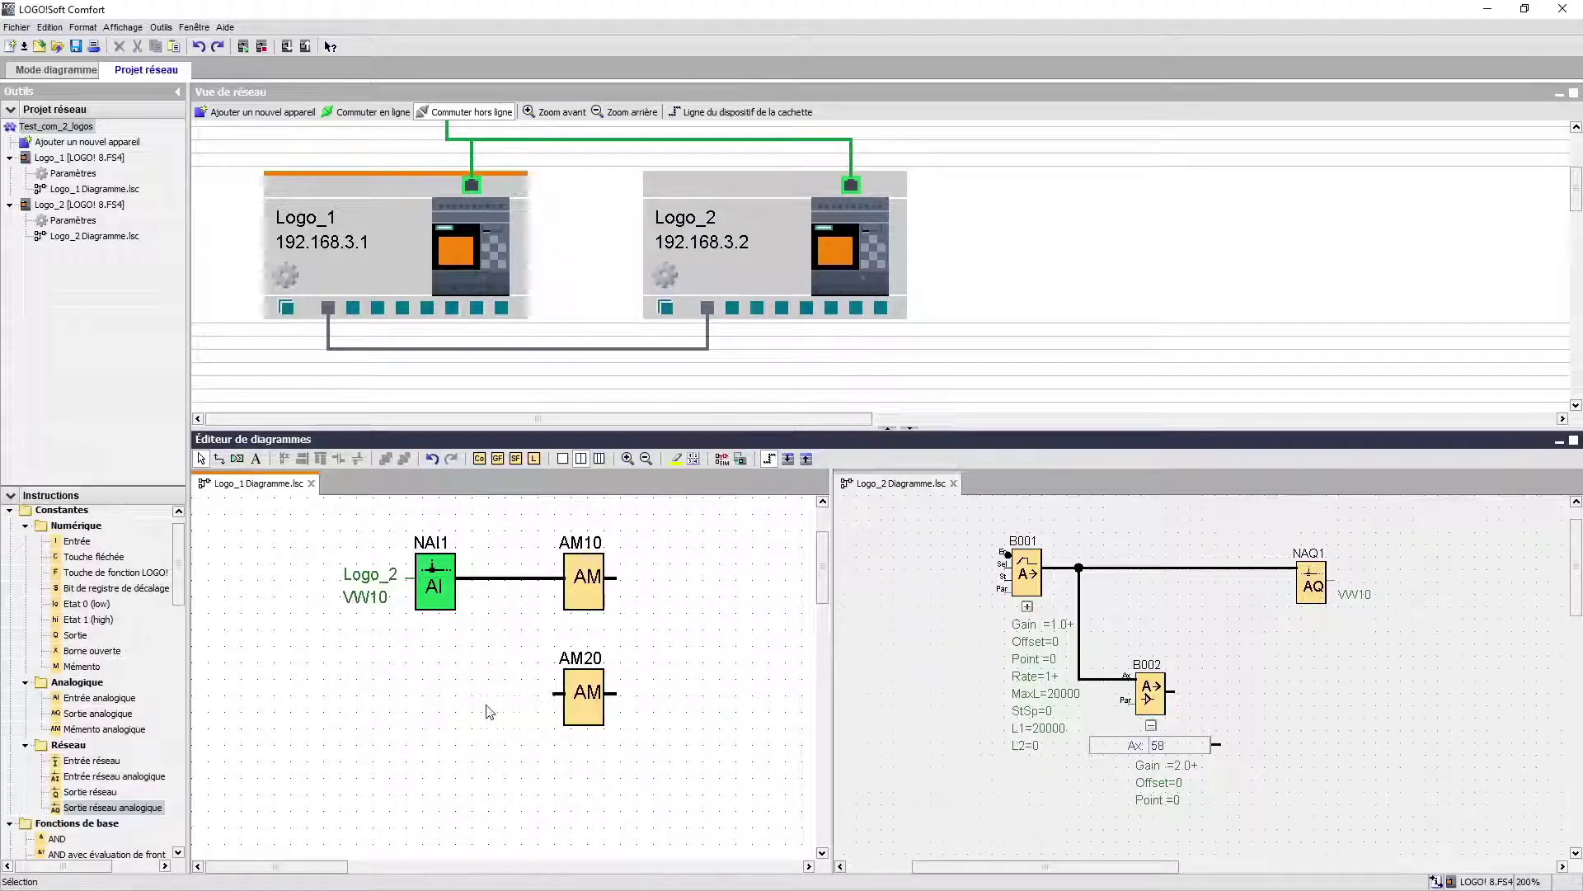
double_click(583, 349)
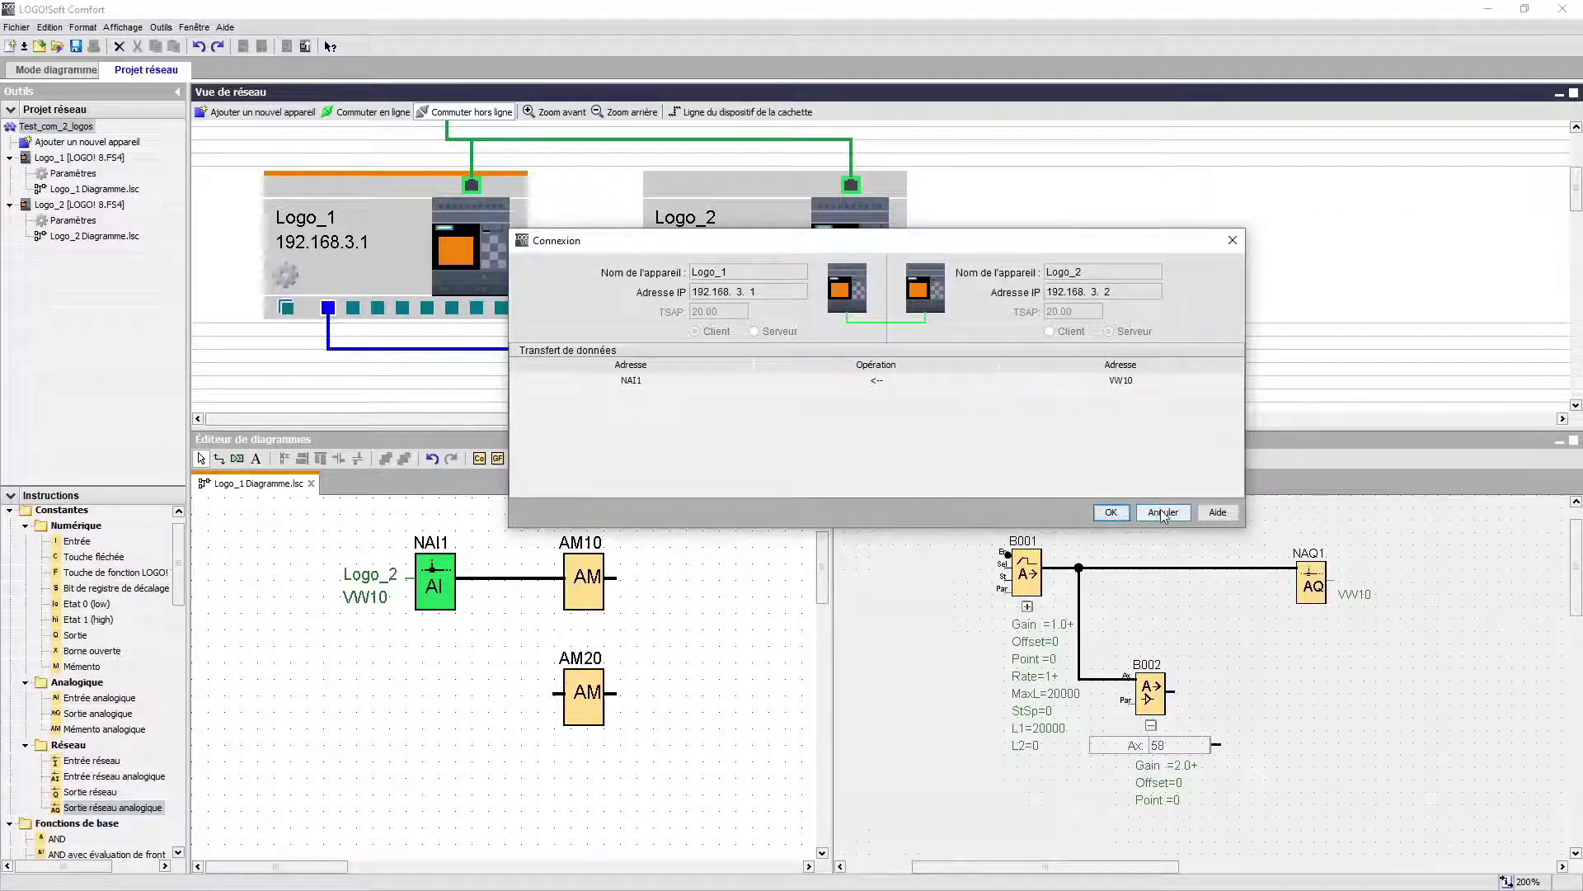
click(1112, 512)
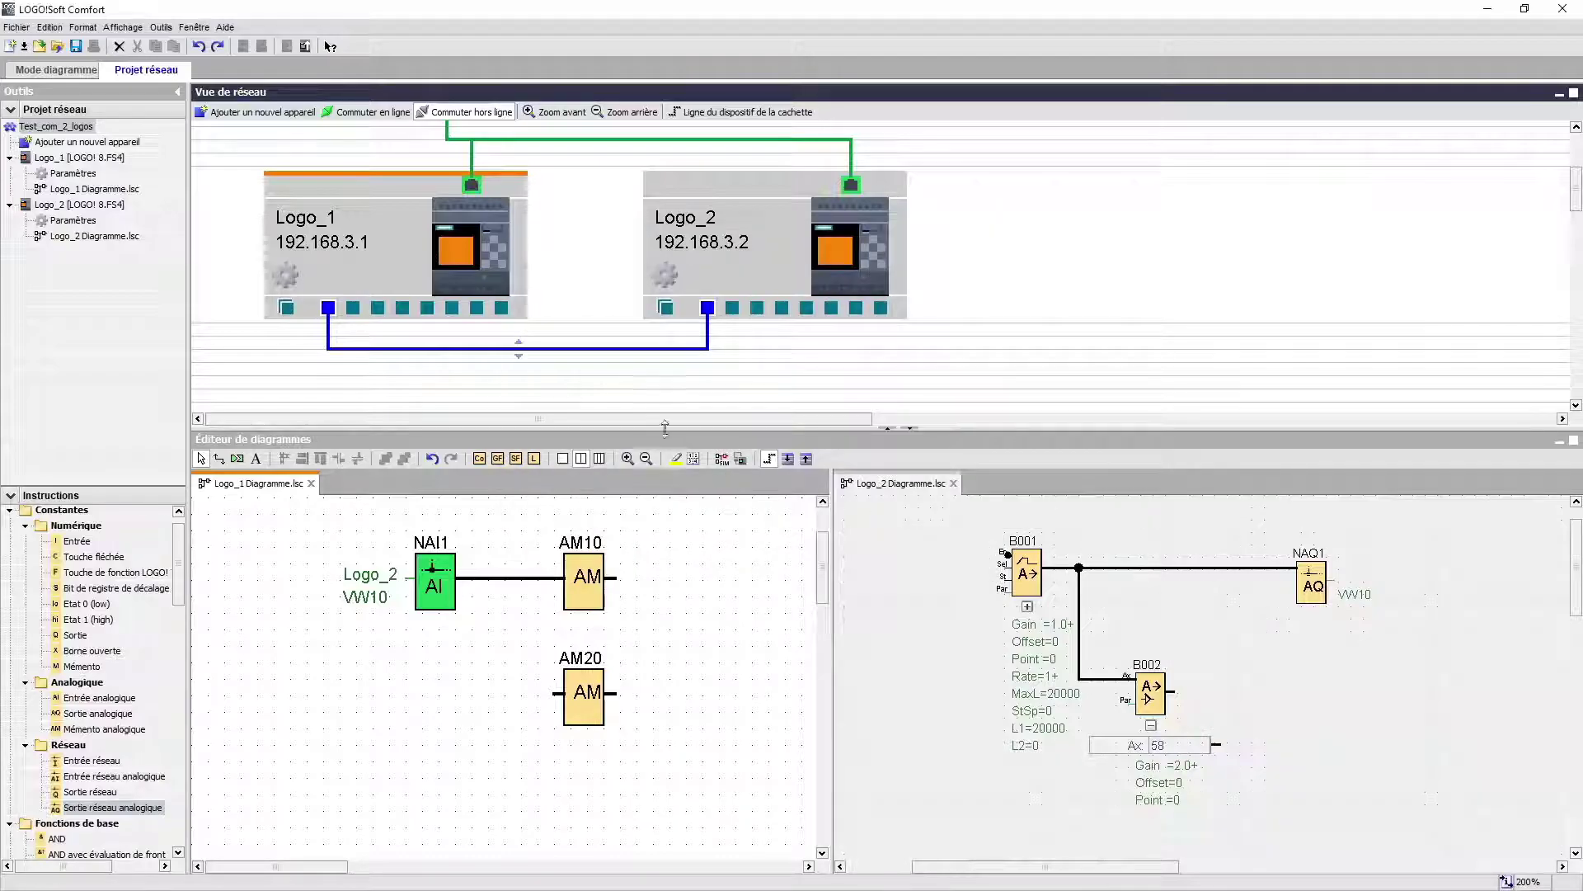
Create a second S7 connection from Logo_1 to Logo_2 and open its data transfer settings.
drag(353, 308, 734, 310)
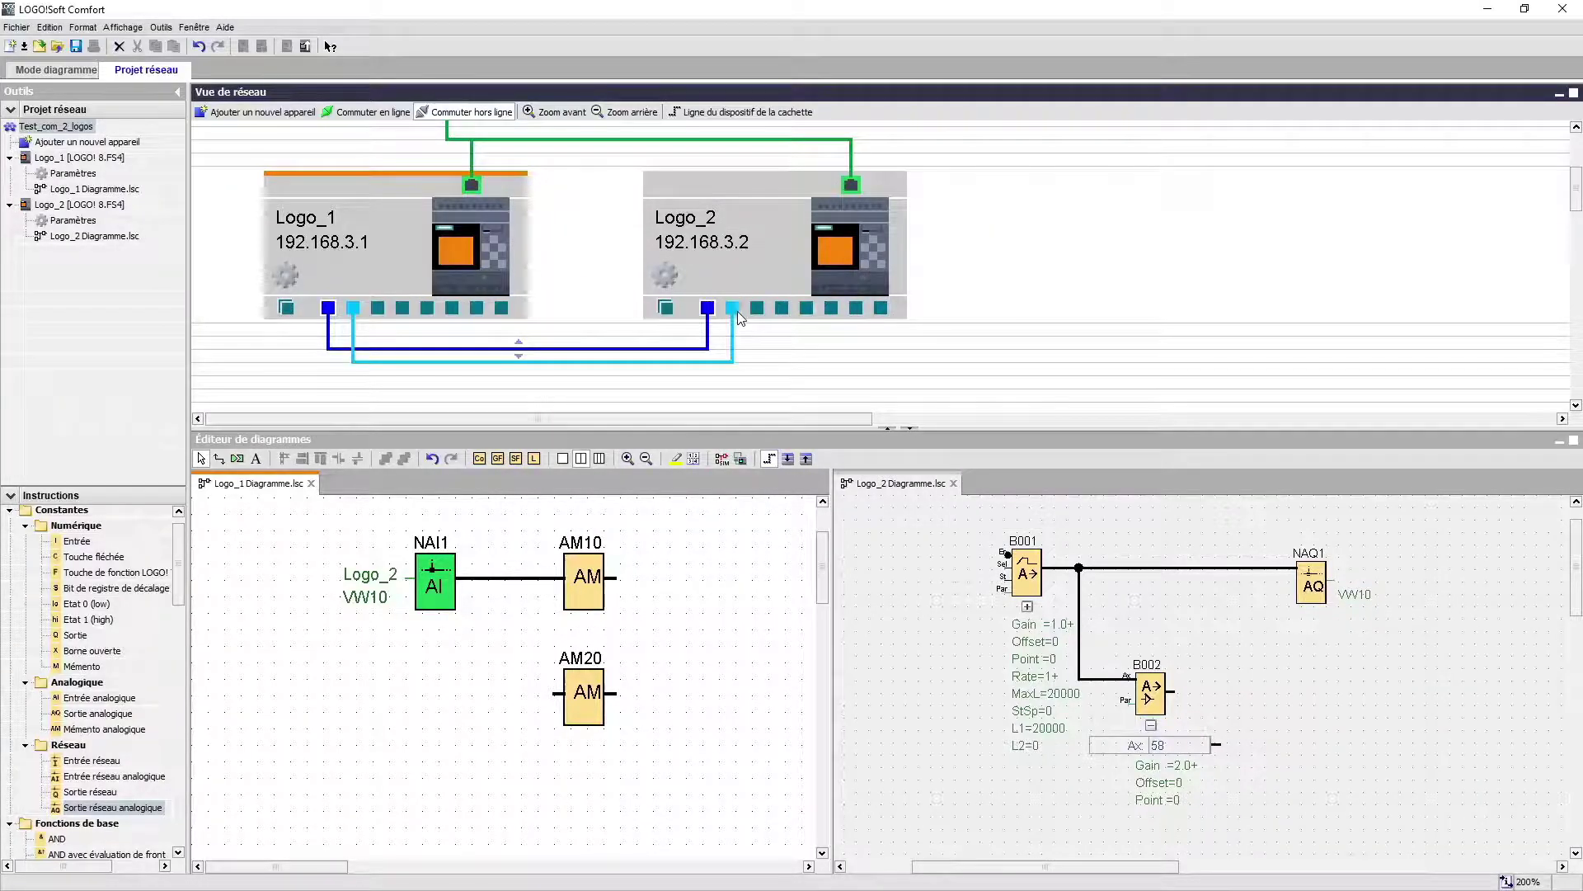
double_click(393, 363)
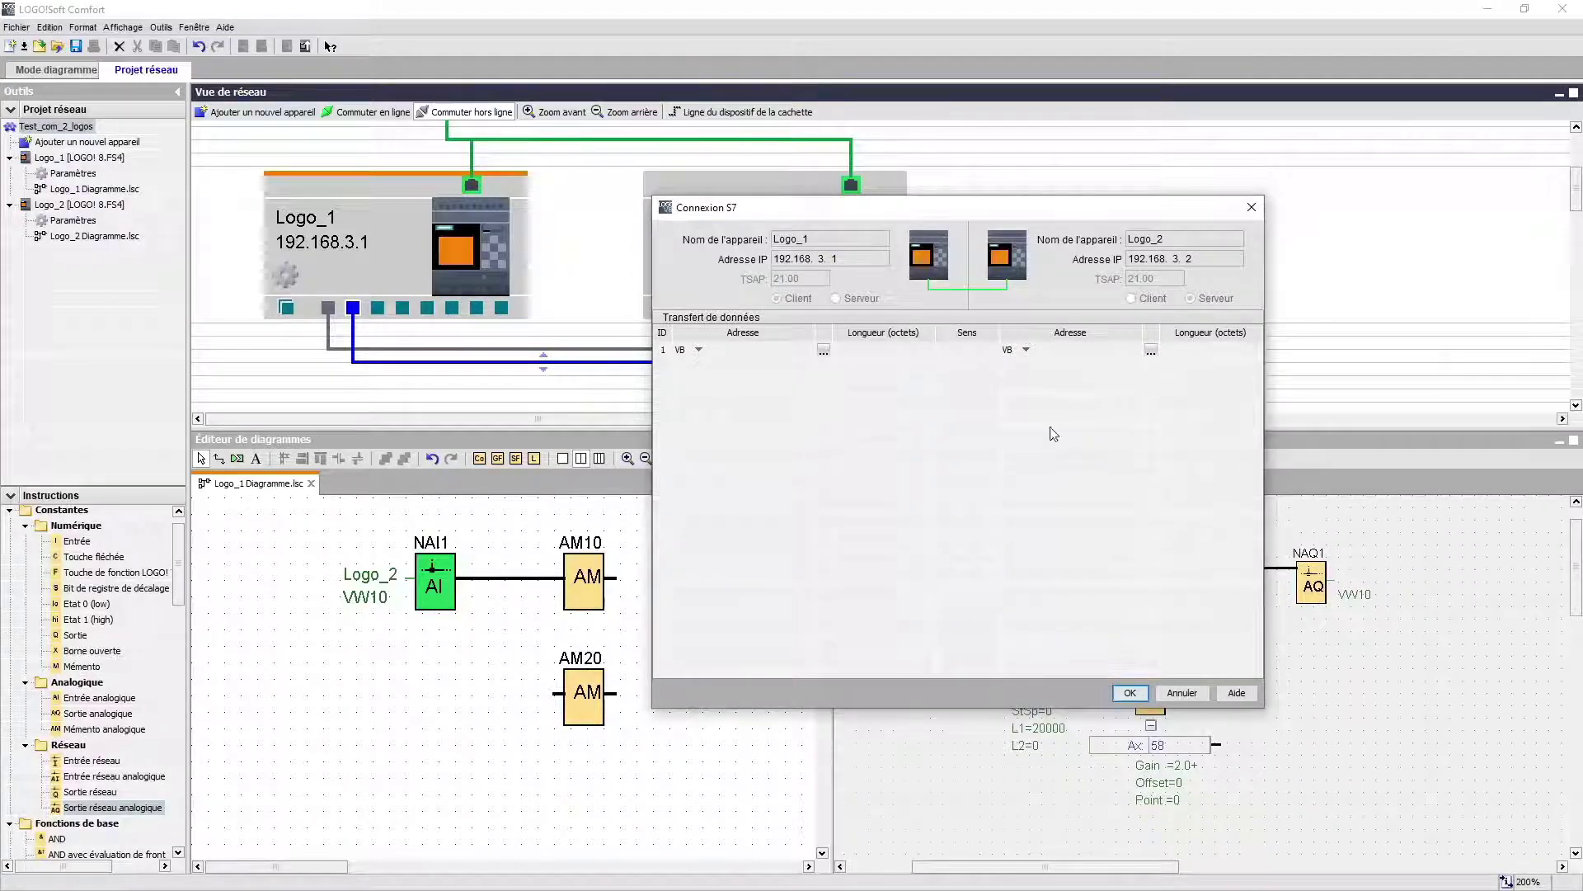
drag(1045, 210, 989, 104)
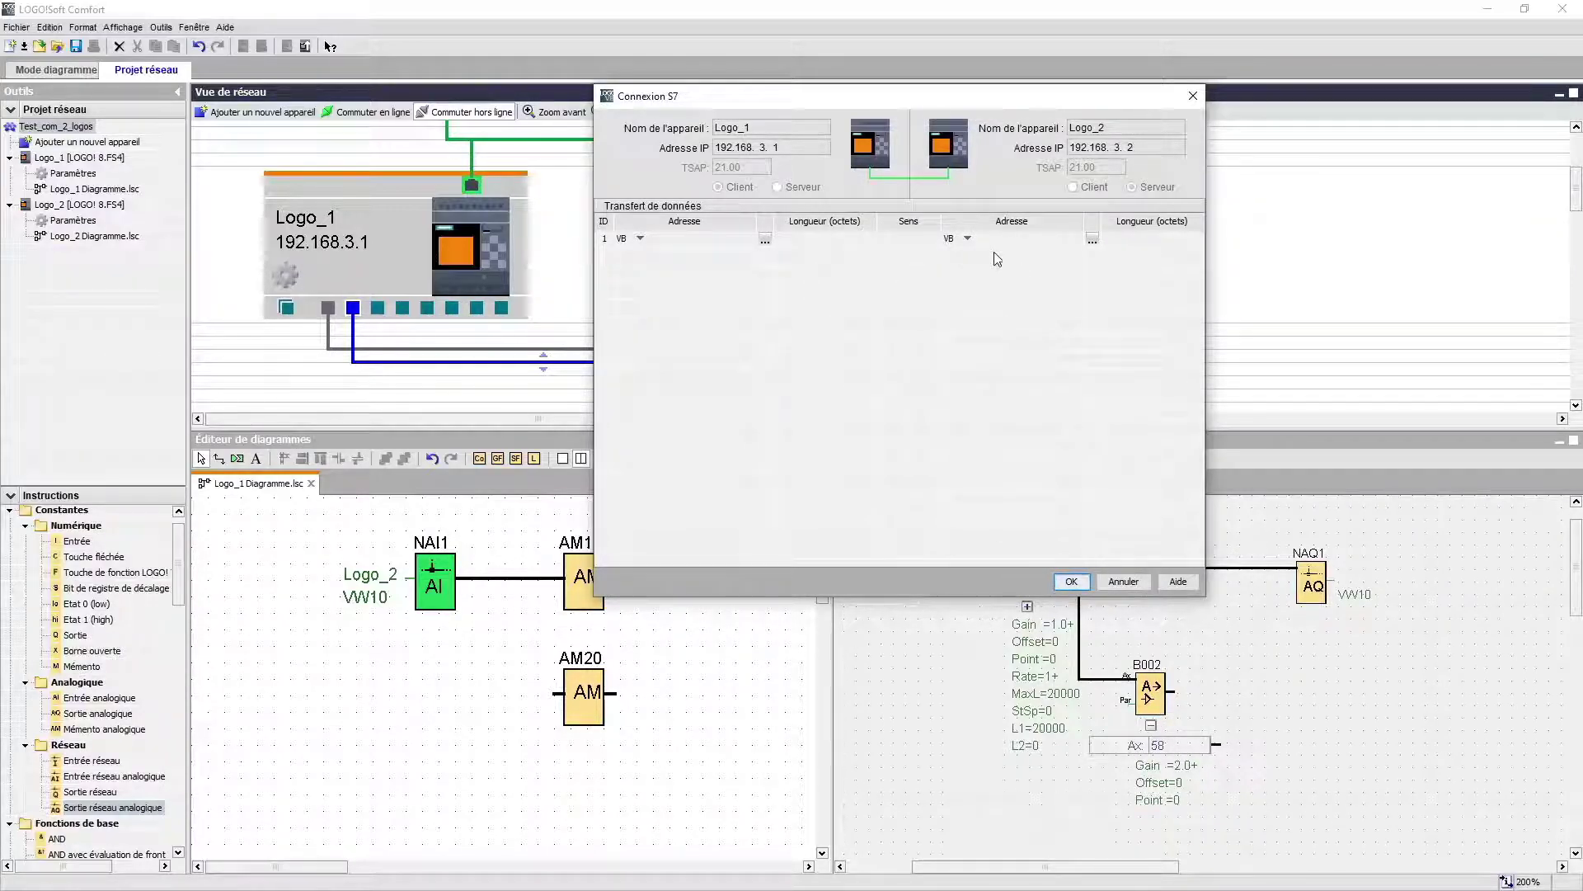
Open the variable memory configuration of Logo_2 and add block B002 (analog amplifier) as the first entry.
click(1023, 241)
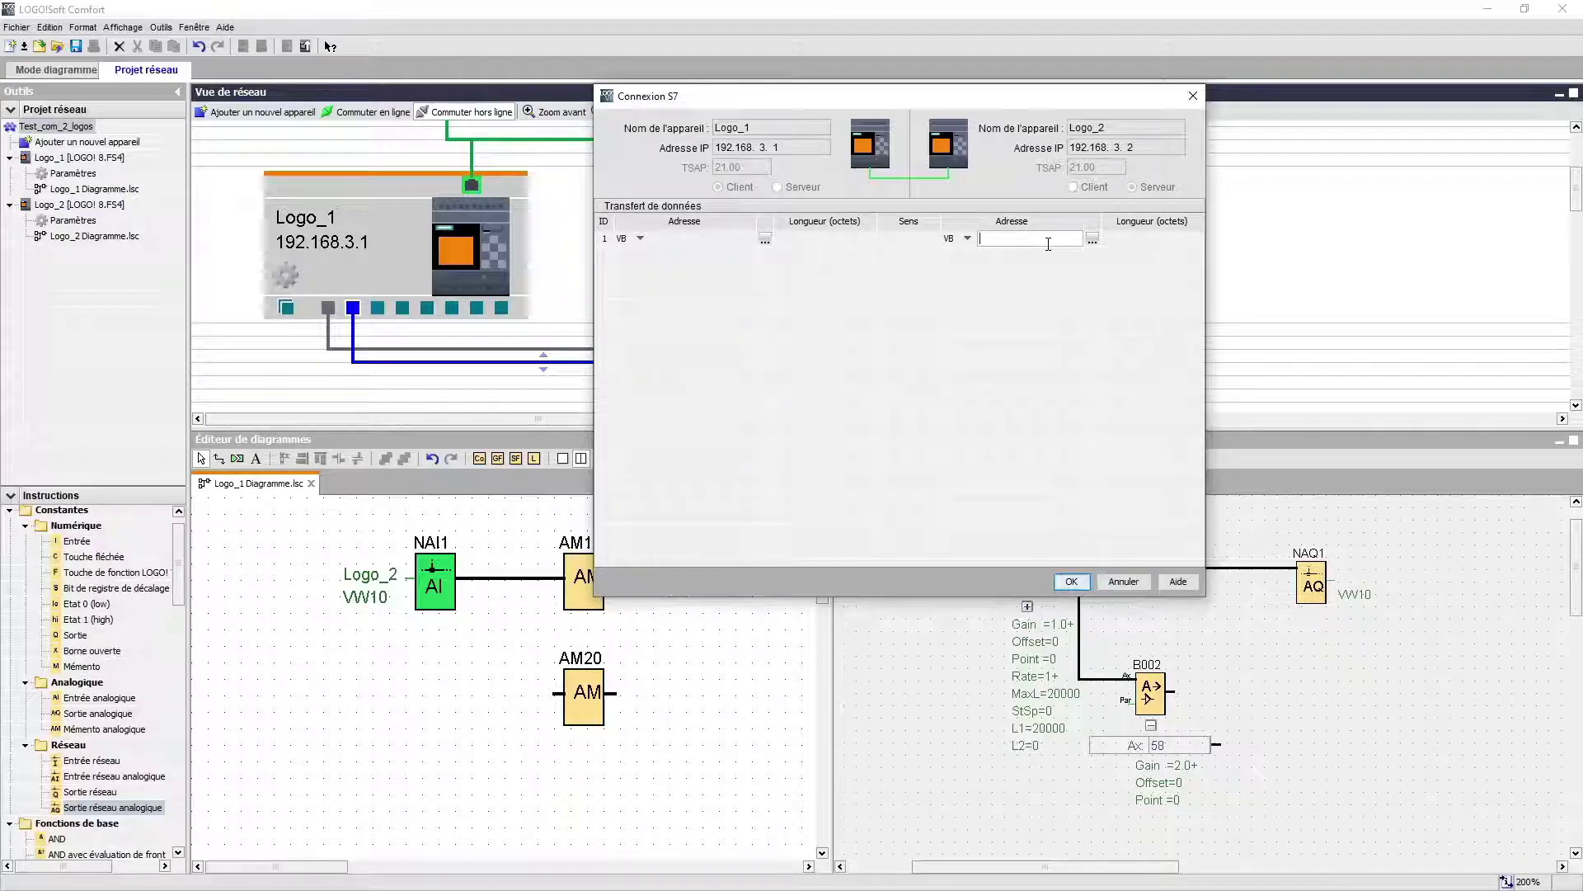
click(1092, 239)
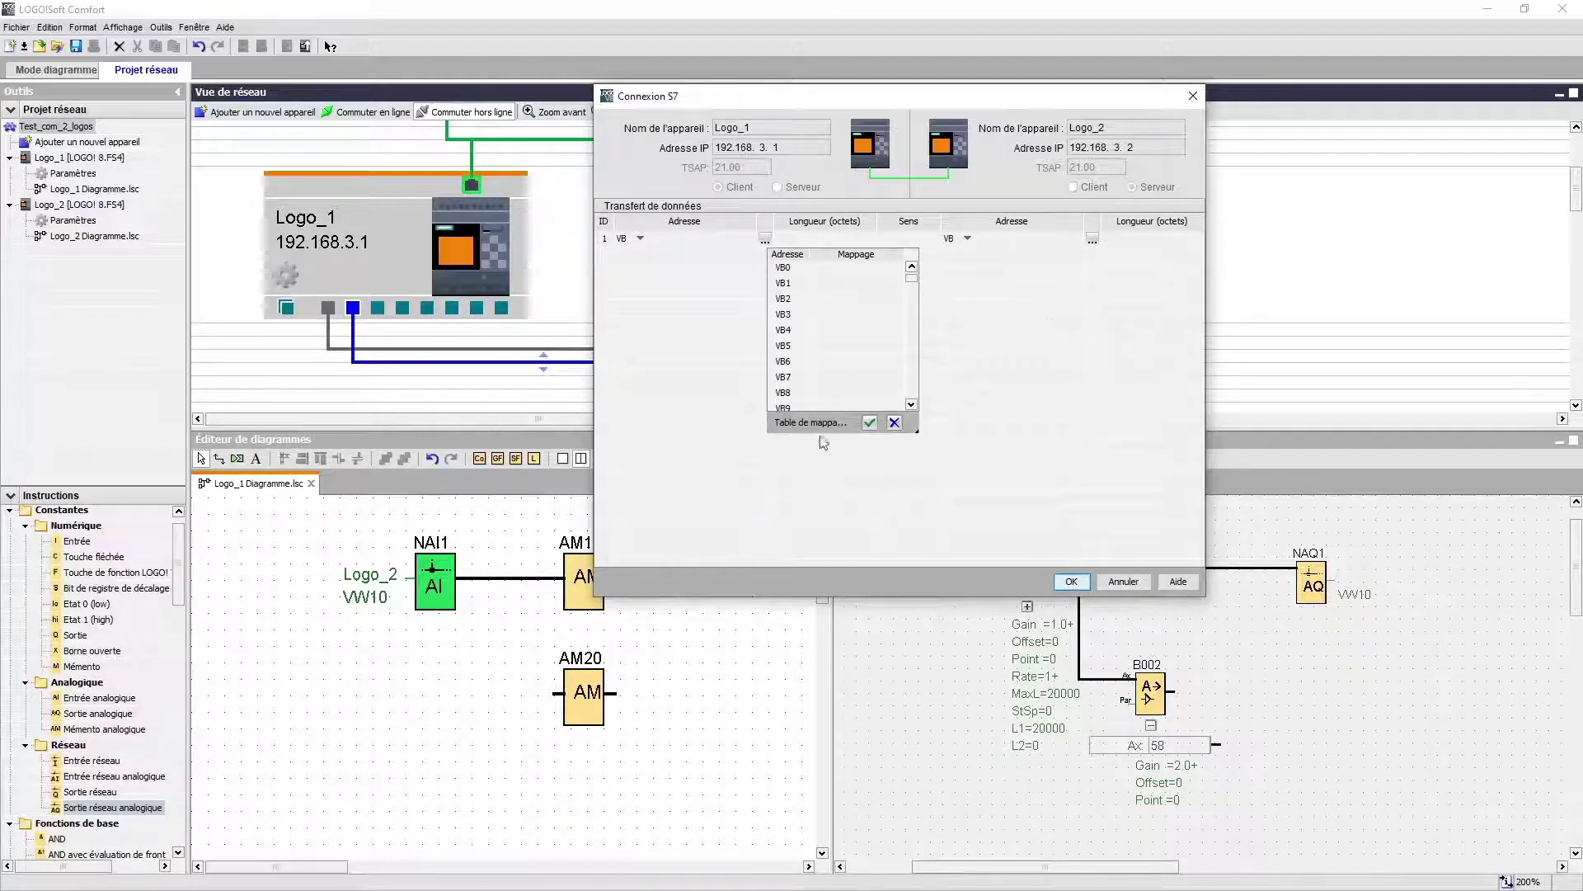
click(802, 423)
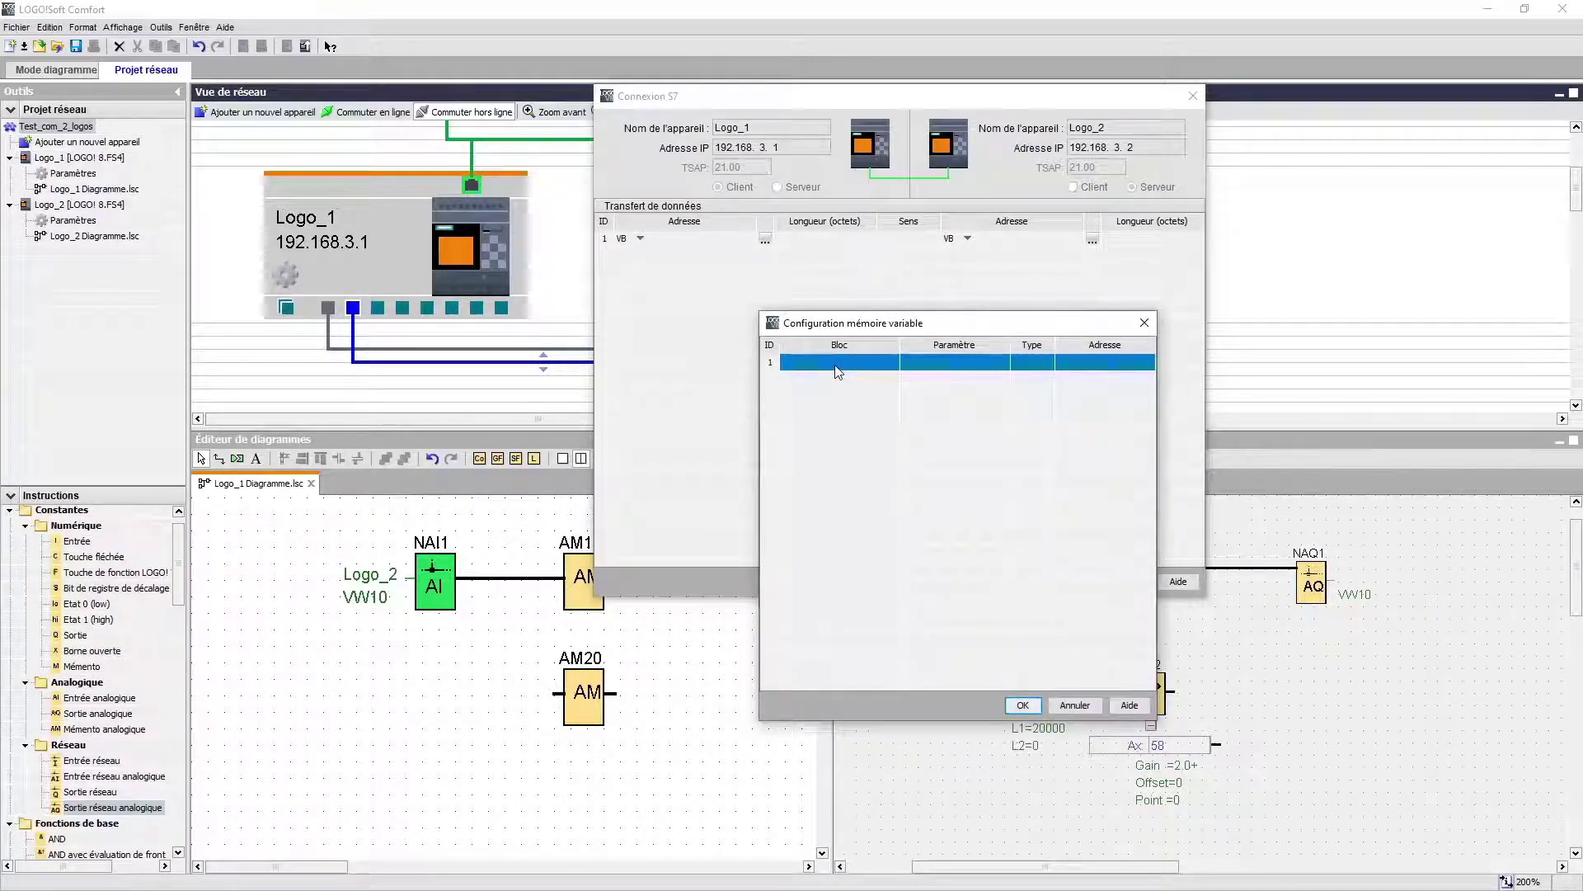
click(837, 369)
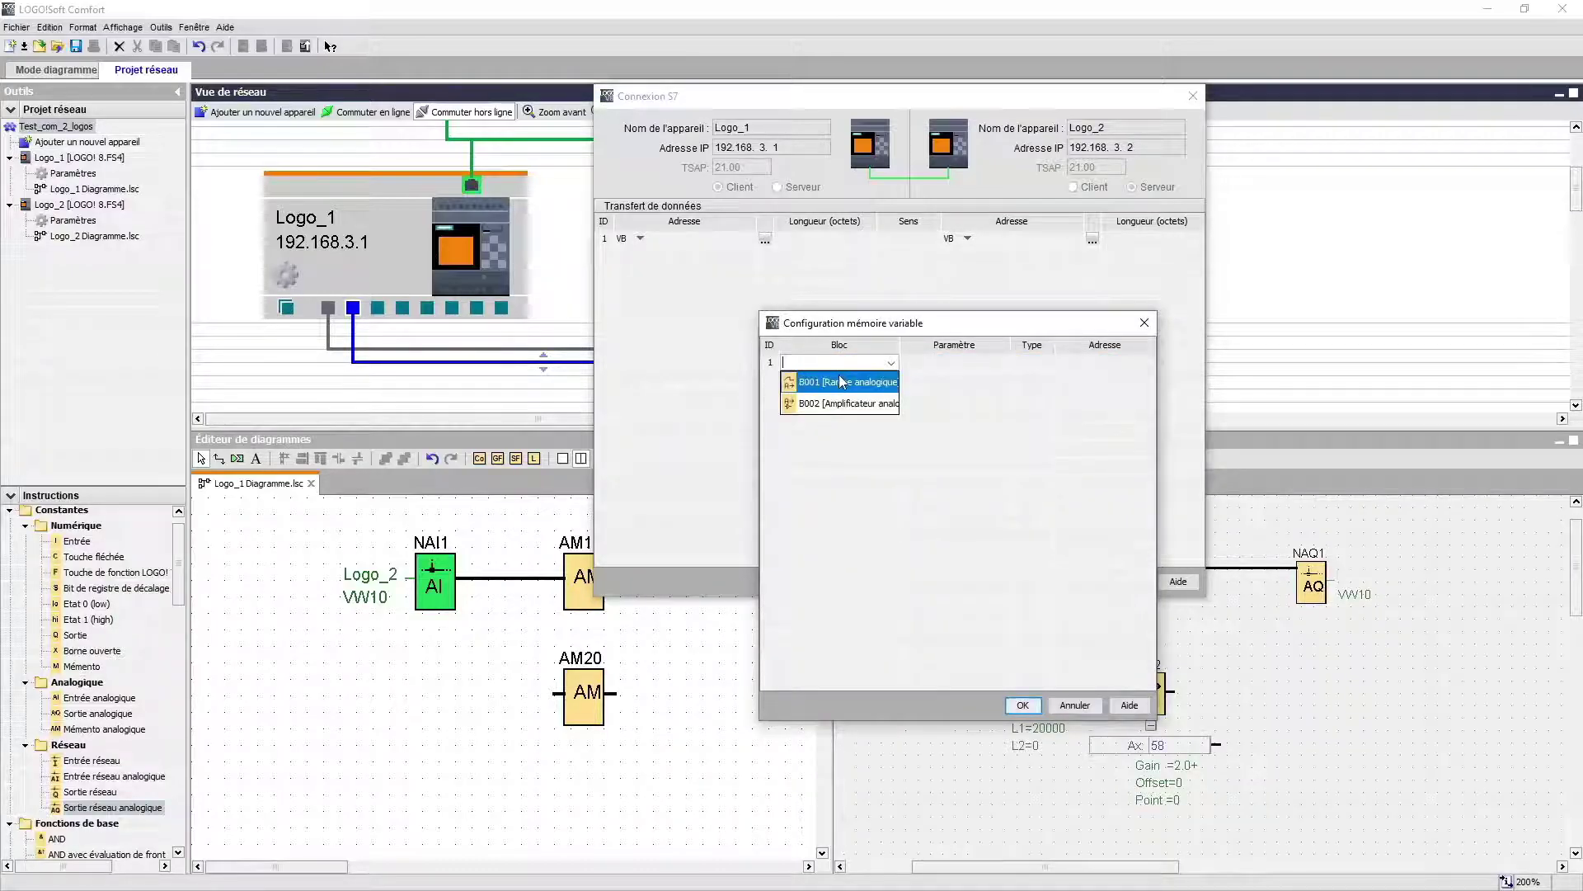
click(949, 328)
drag(948, 328, 796, 330)
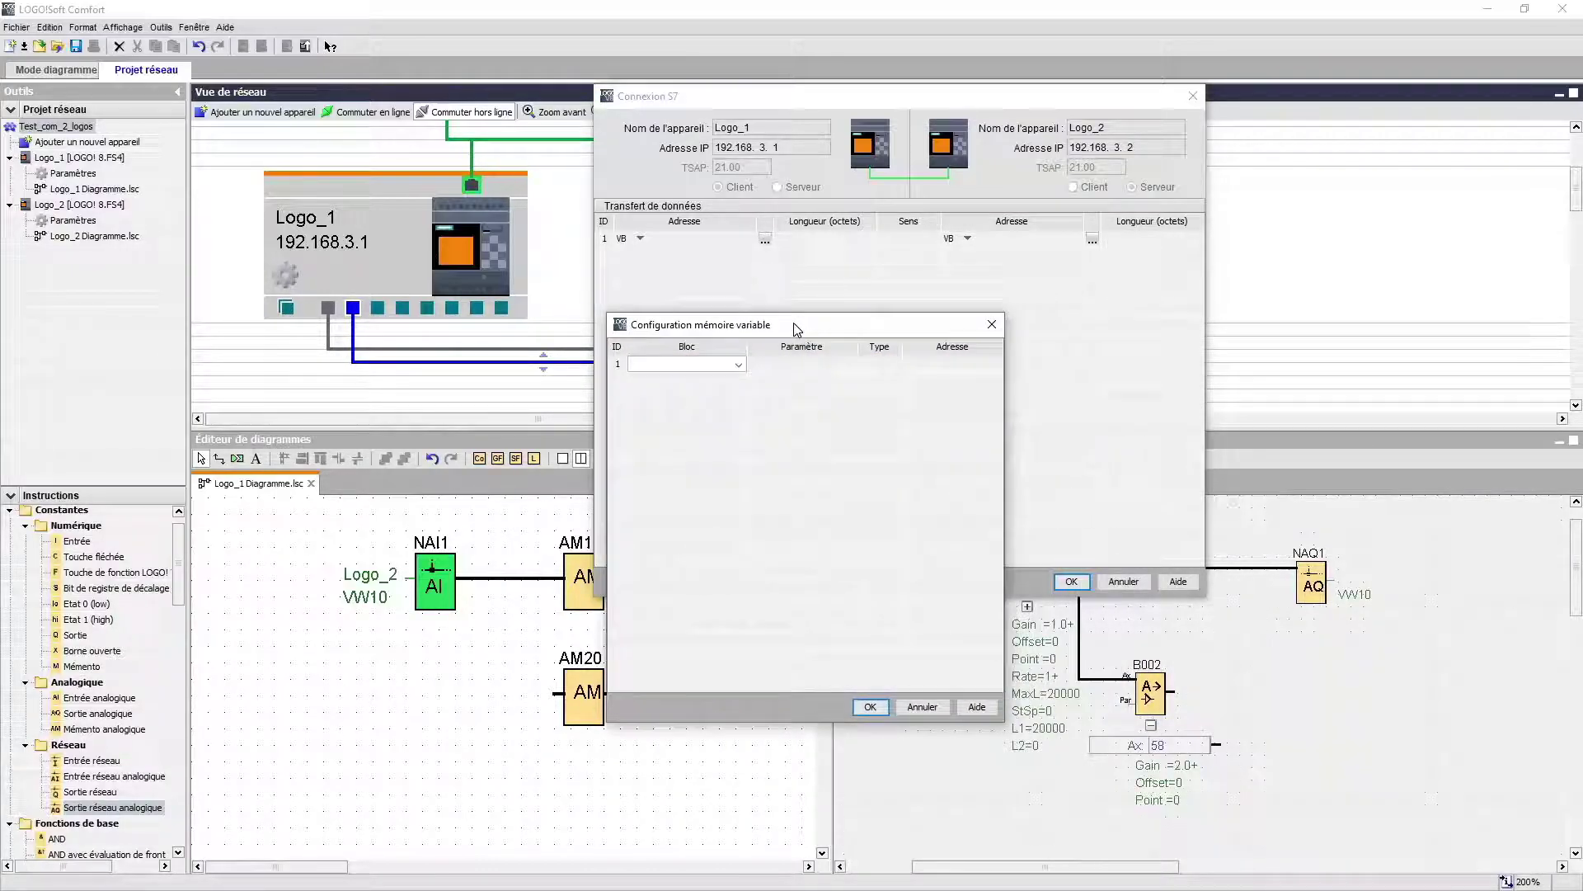
click(738, 365)
click(691, 405)
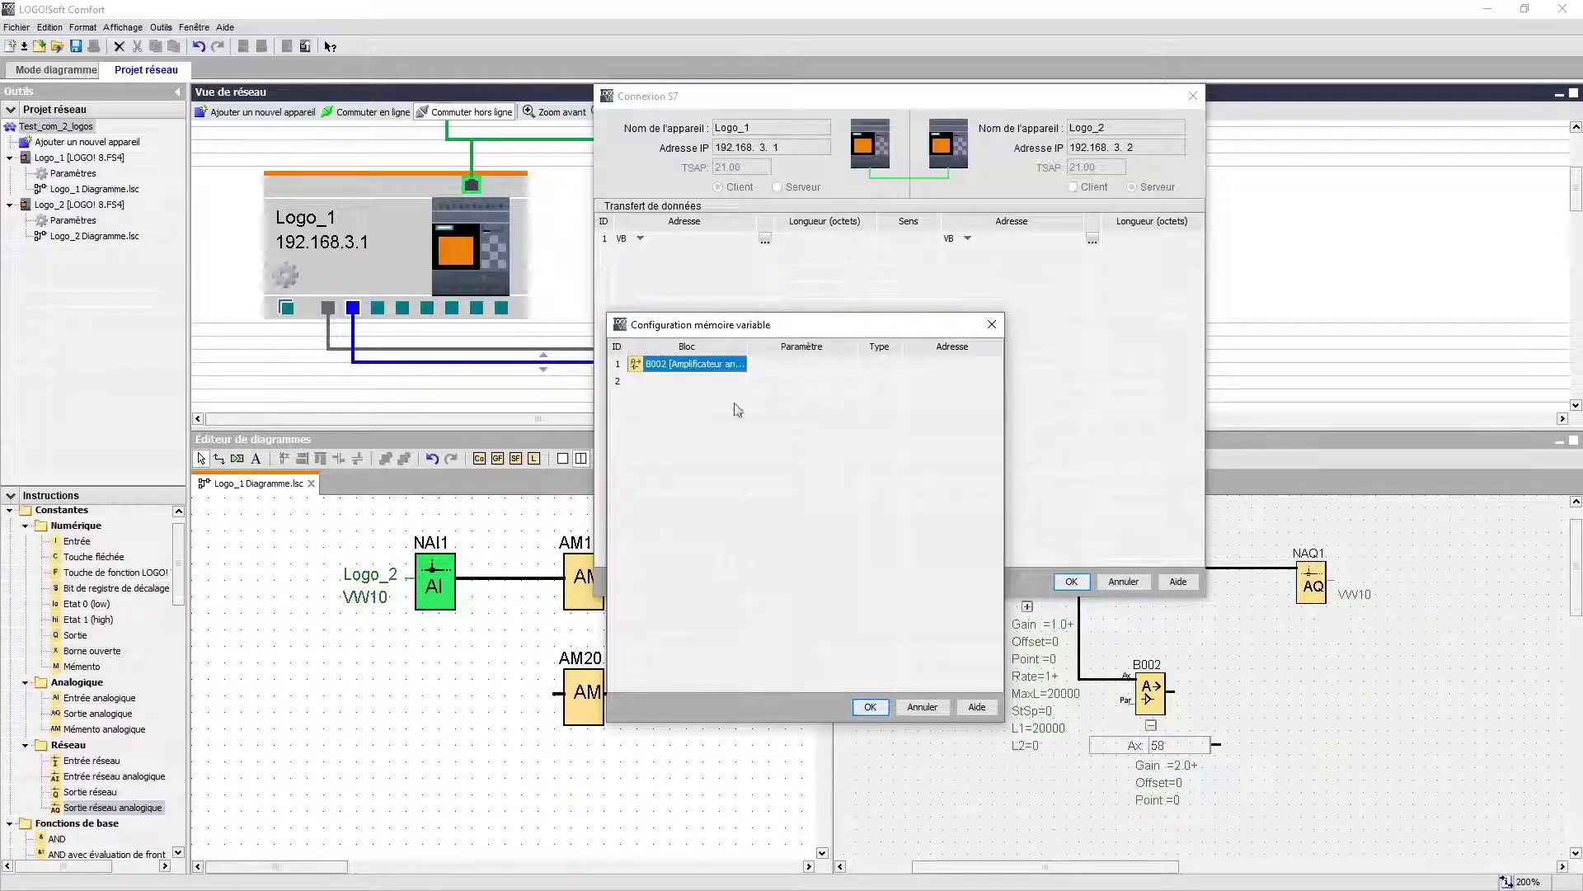
Map B002's parameter "Ax, amplifié" to variable memory address 20 and accept the configuration.
click(840, 367)
click(845, 365)
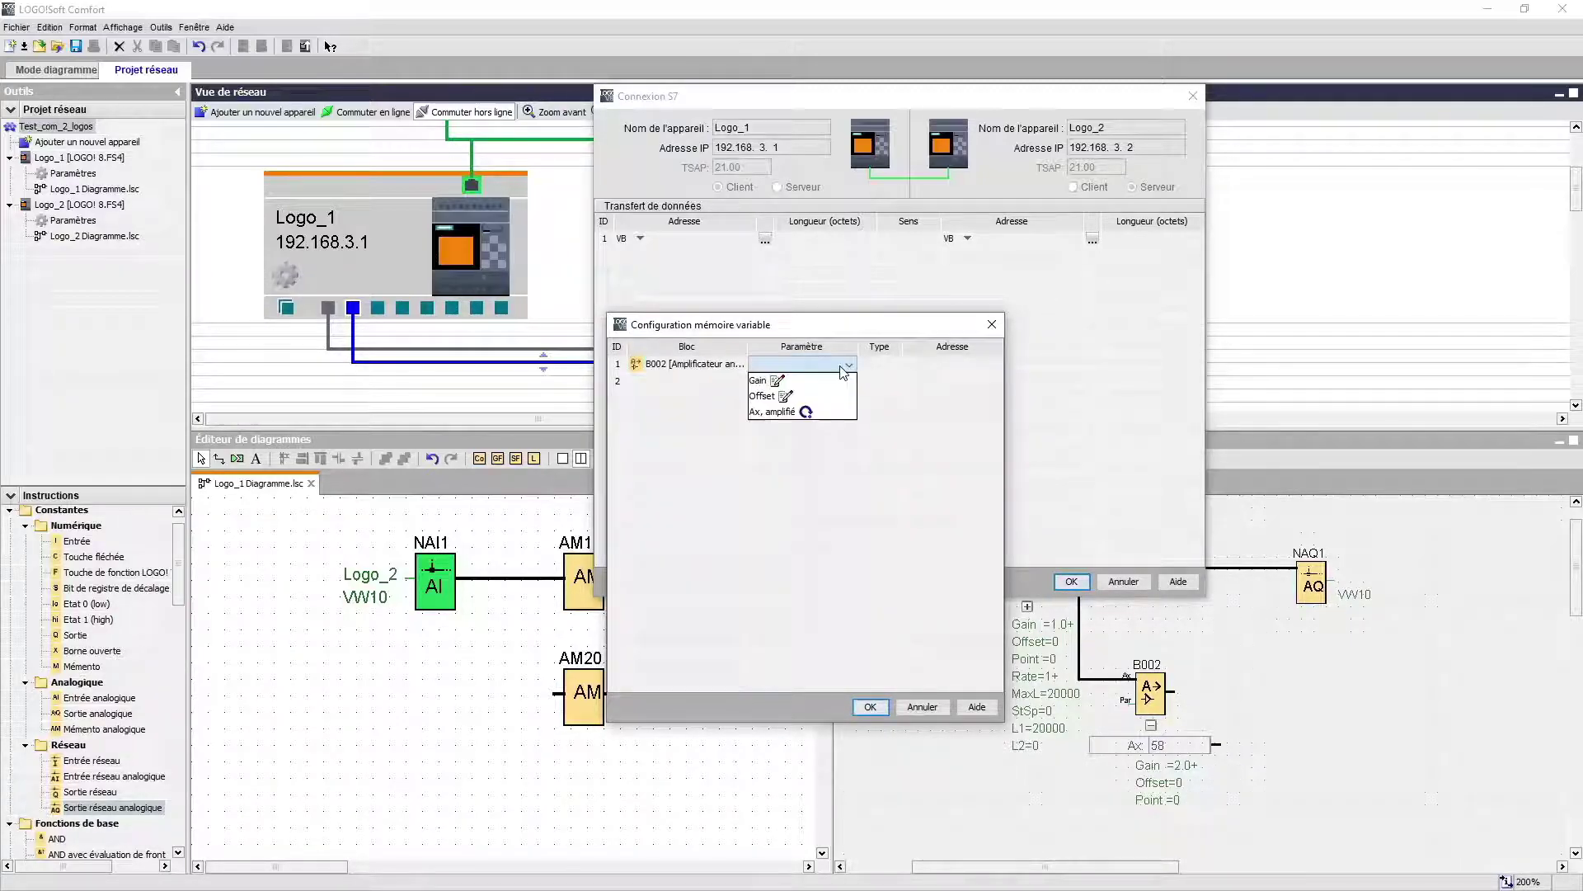
click(811, 412)
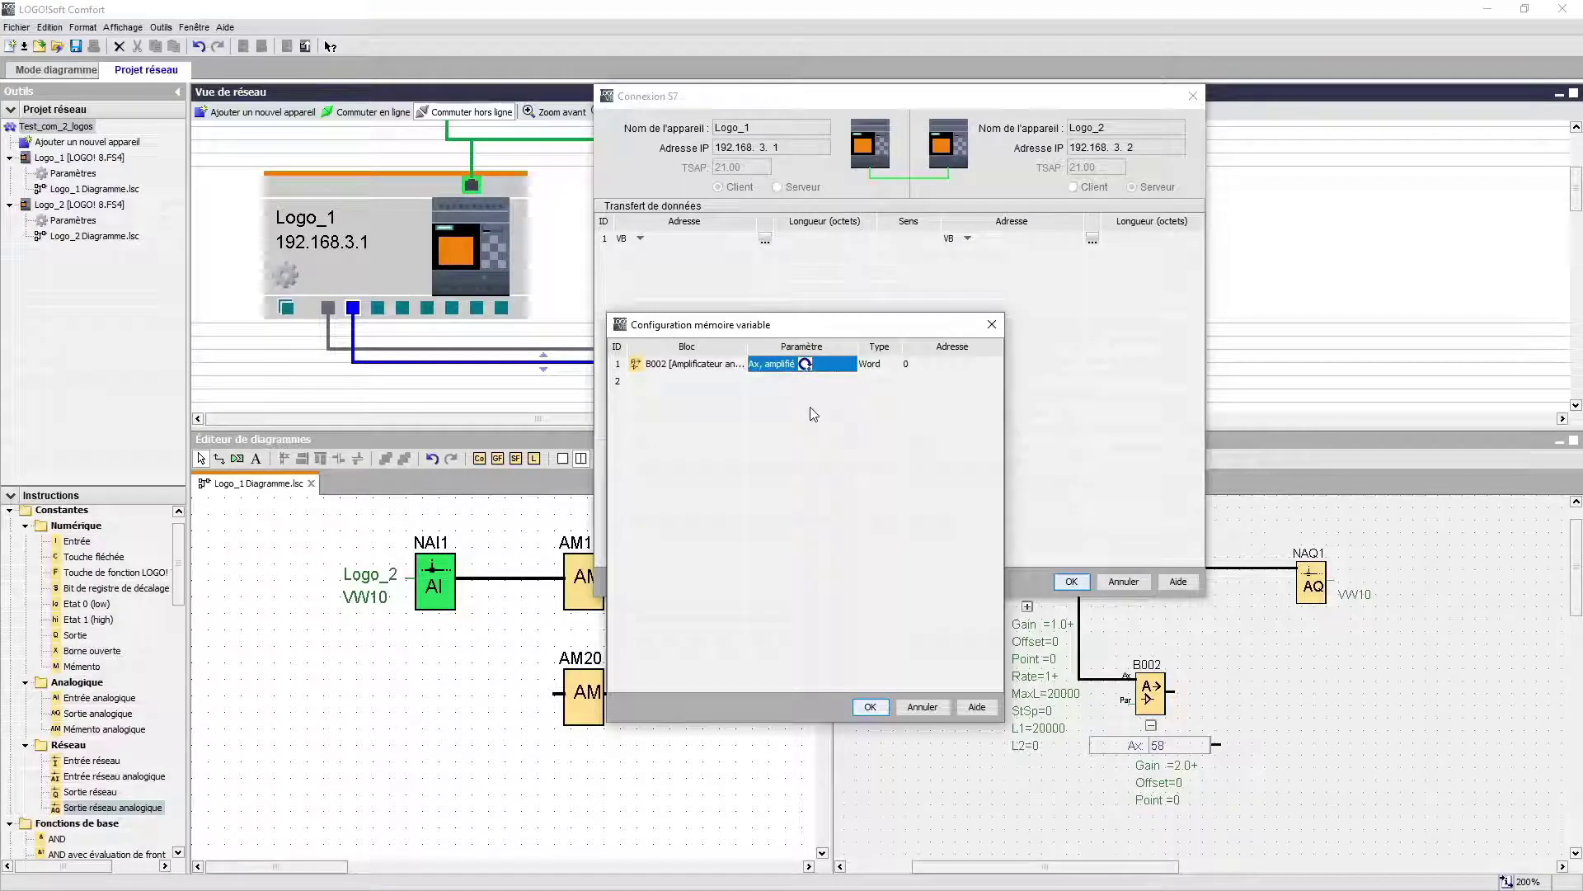
click(913, 365)
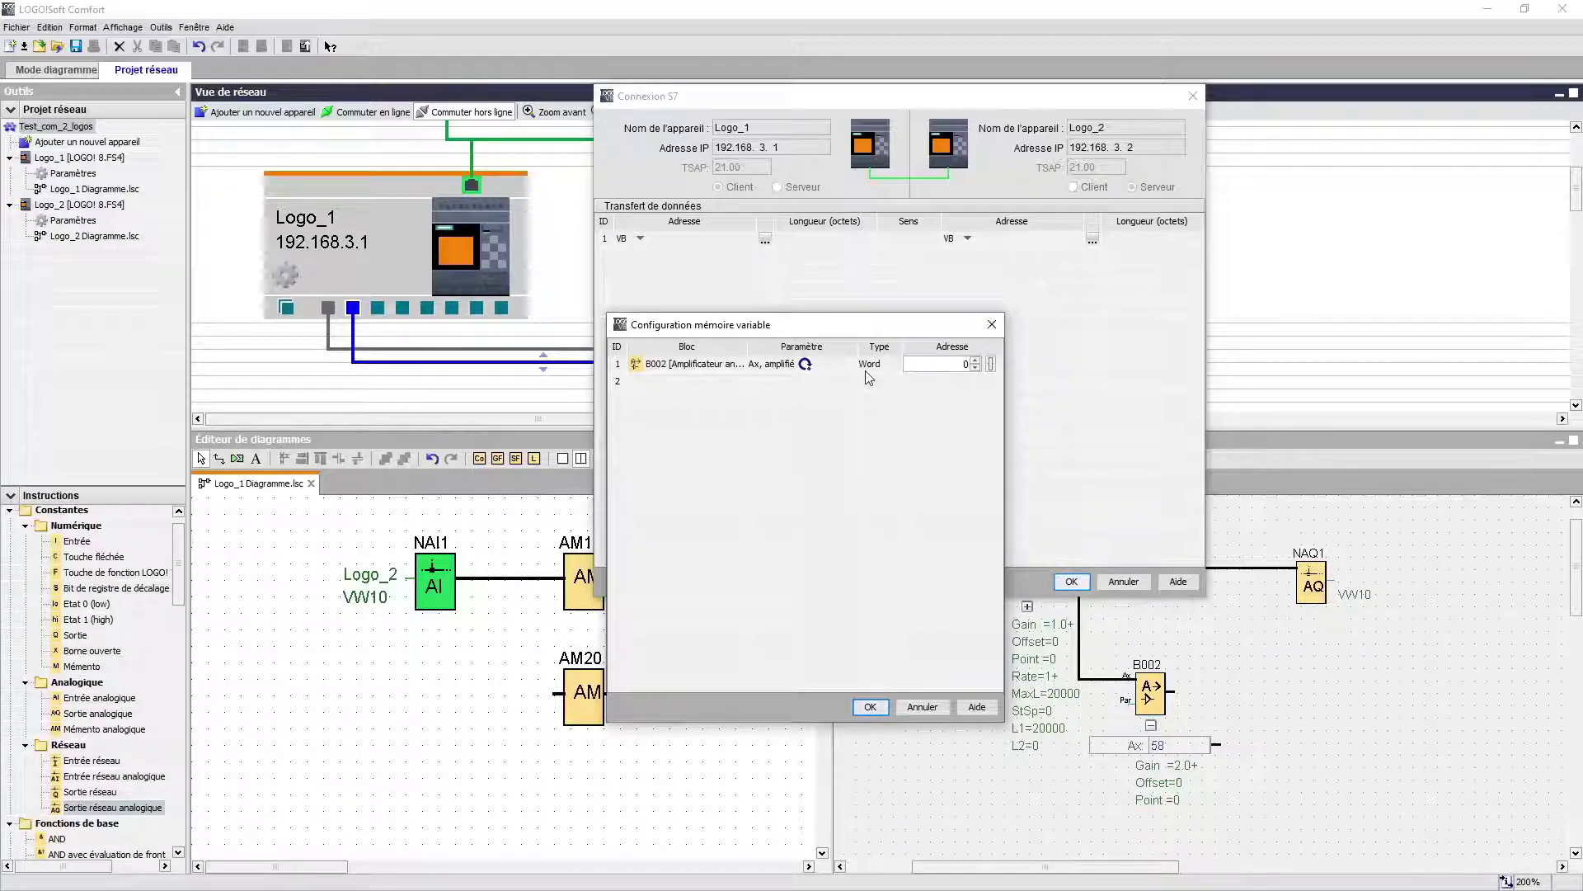
click(870, 708)
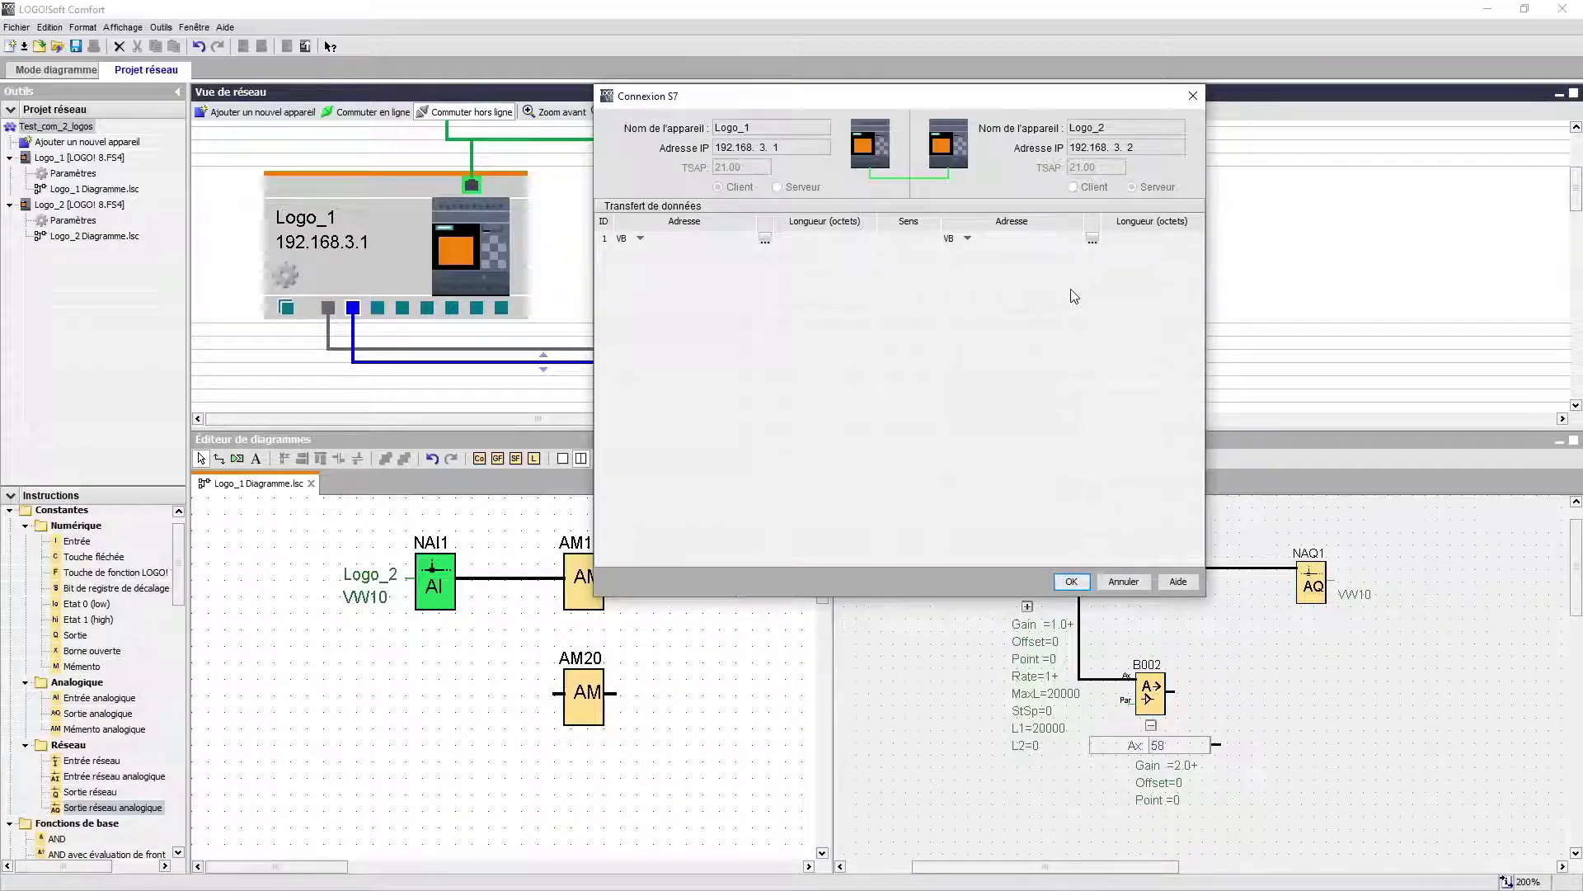
Select VB20, mapped to B002's amplified Ax, as the Logo_2 address of the first data transfer.
click(1059, 240)
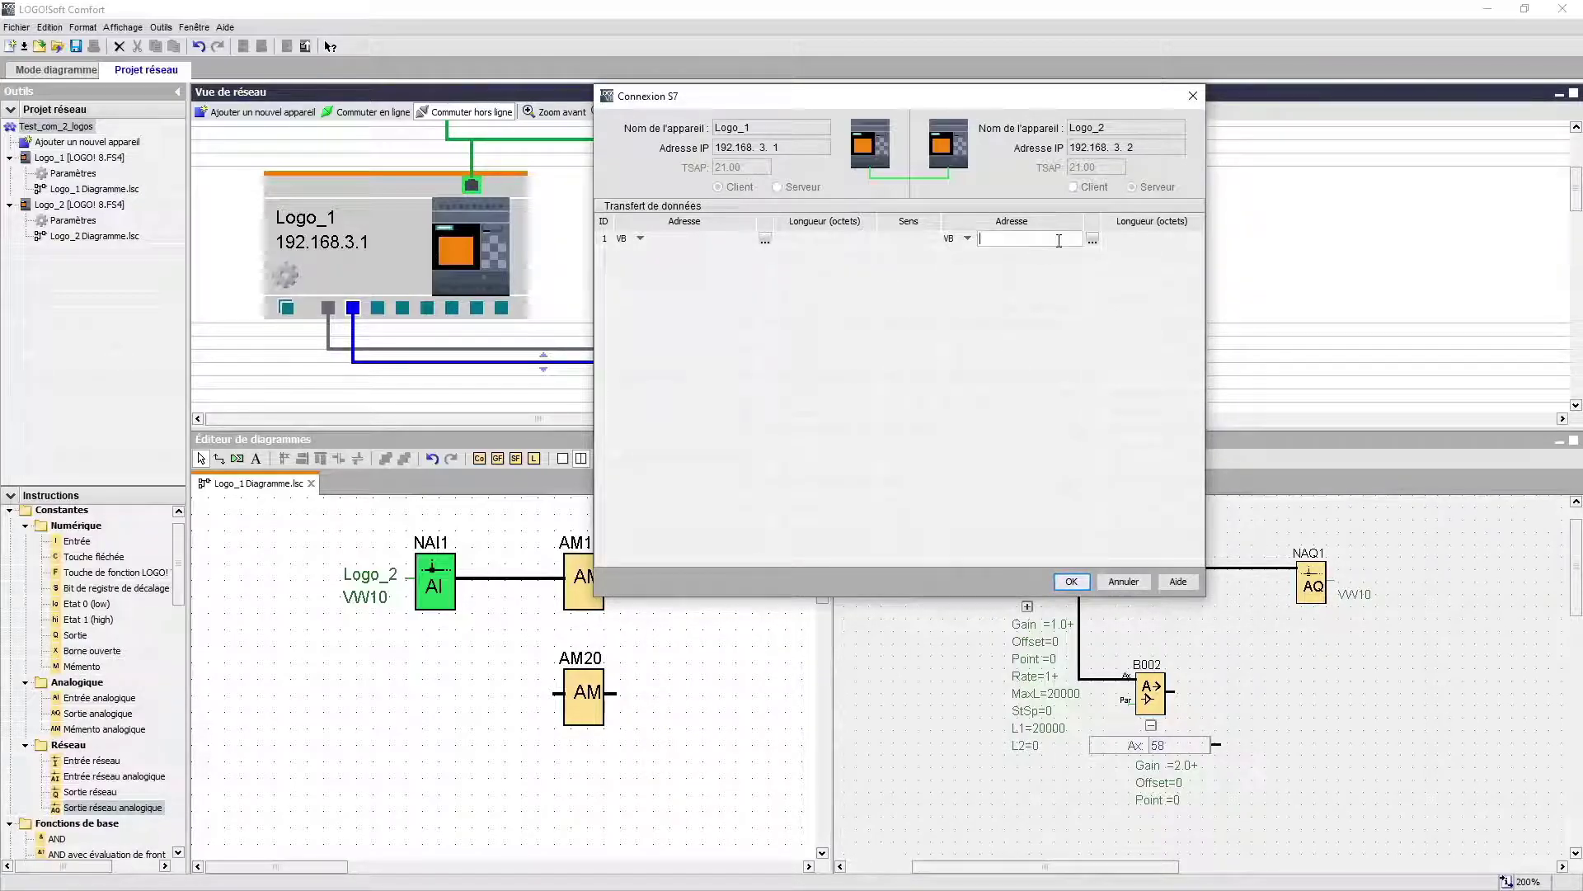
click(1093, 240)
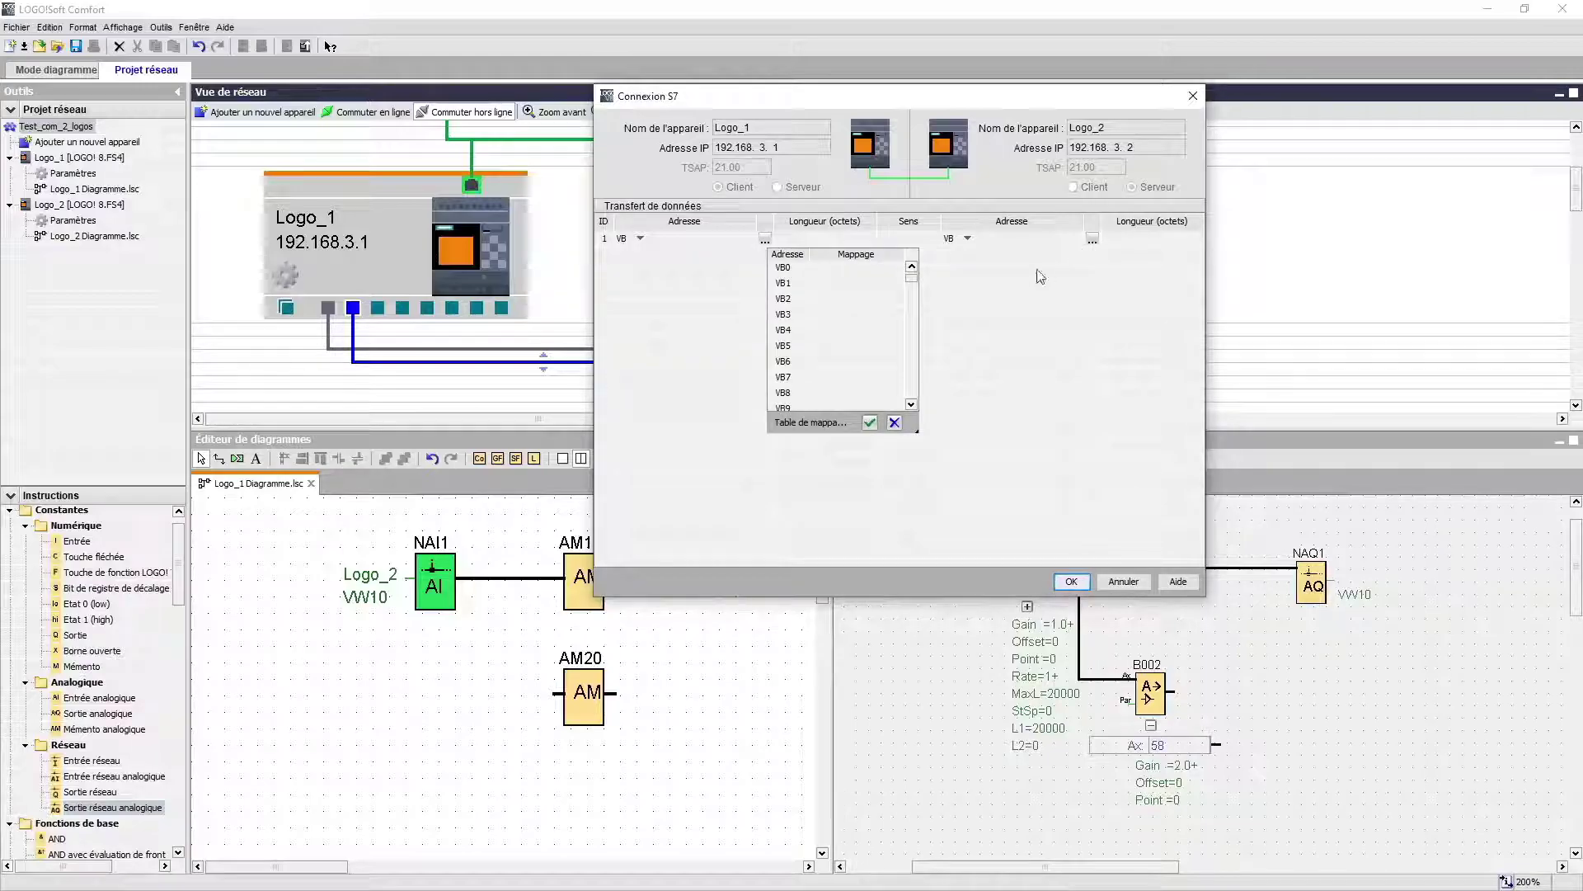
scroll(911, 288, down, 2)
scroll(913, 403, down, 2)
scroll(912, 403, down, 1)
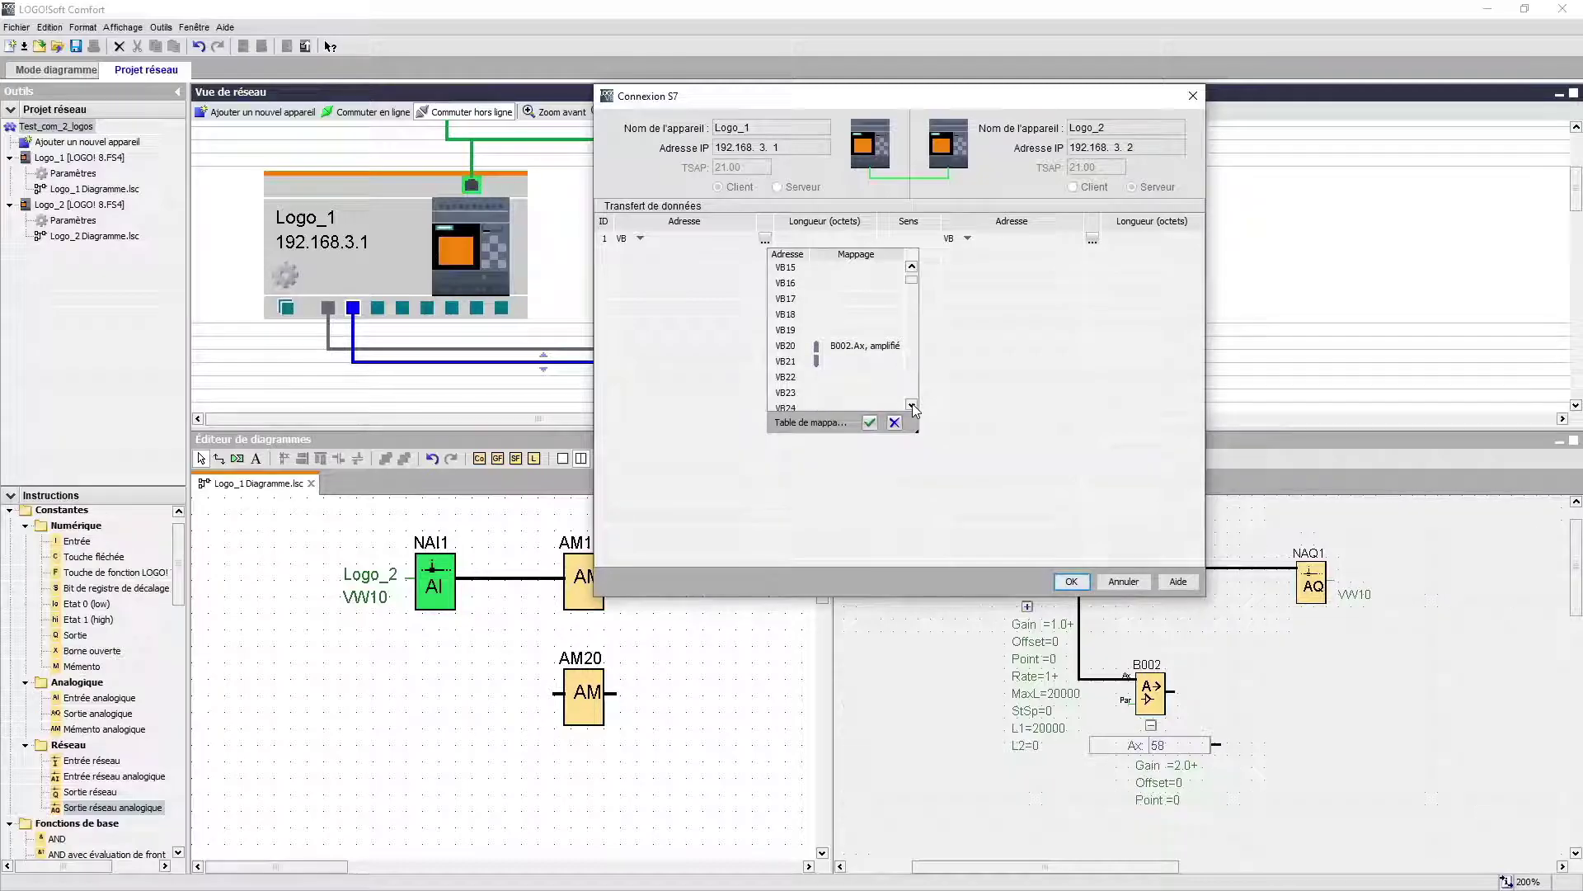
click(787, 347)
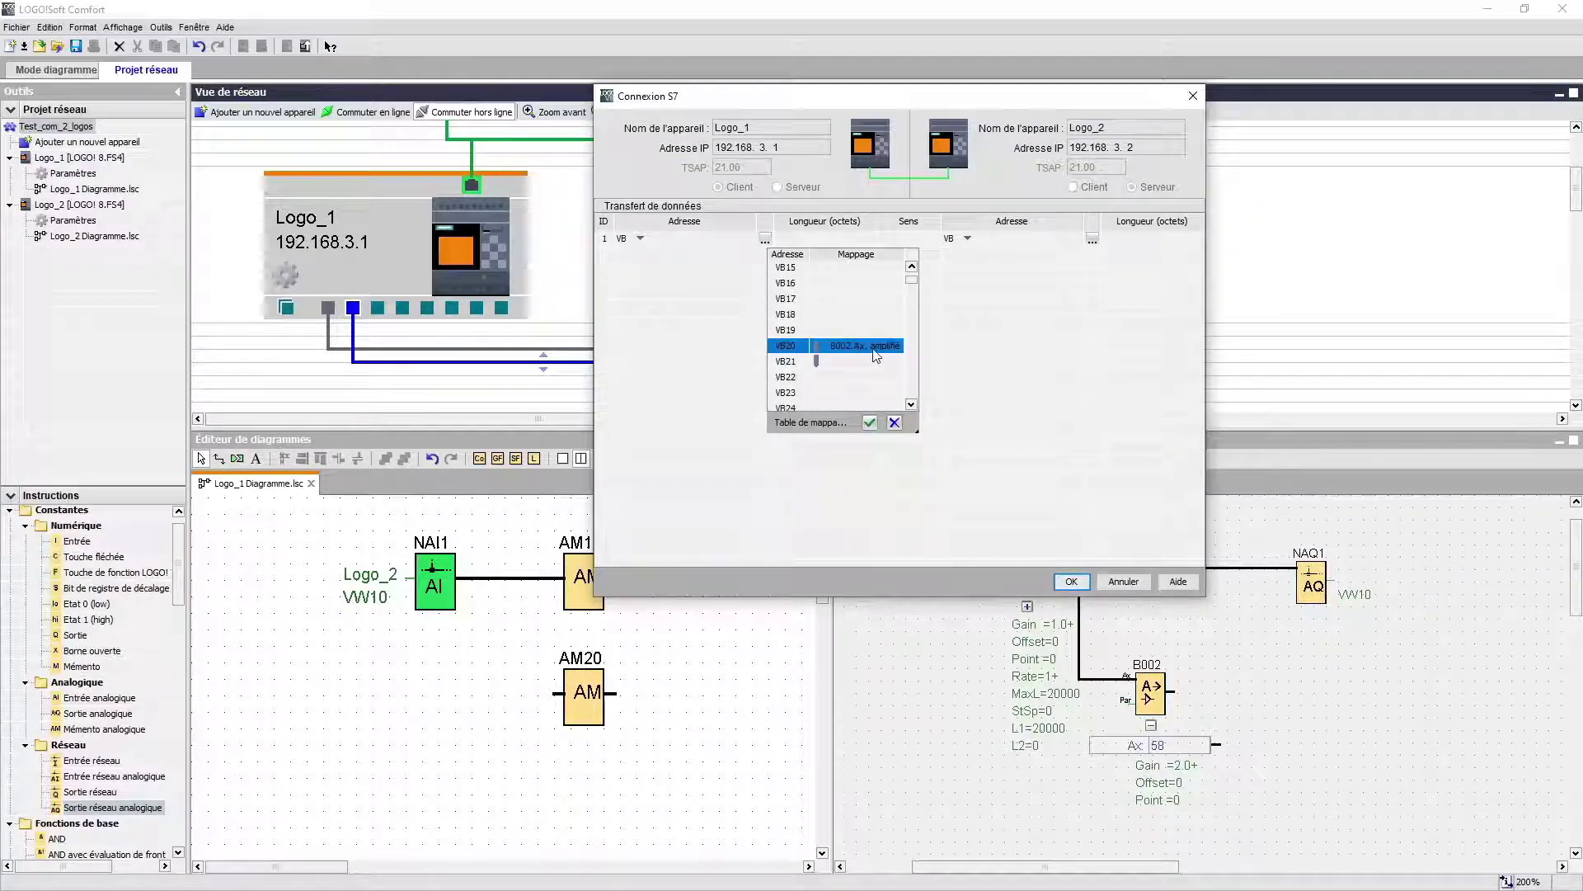
click(870, 423)
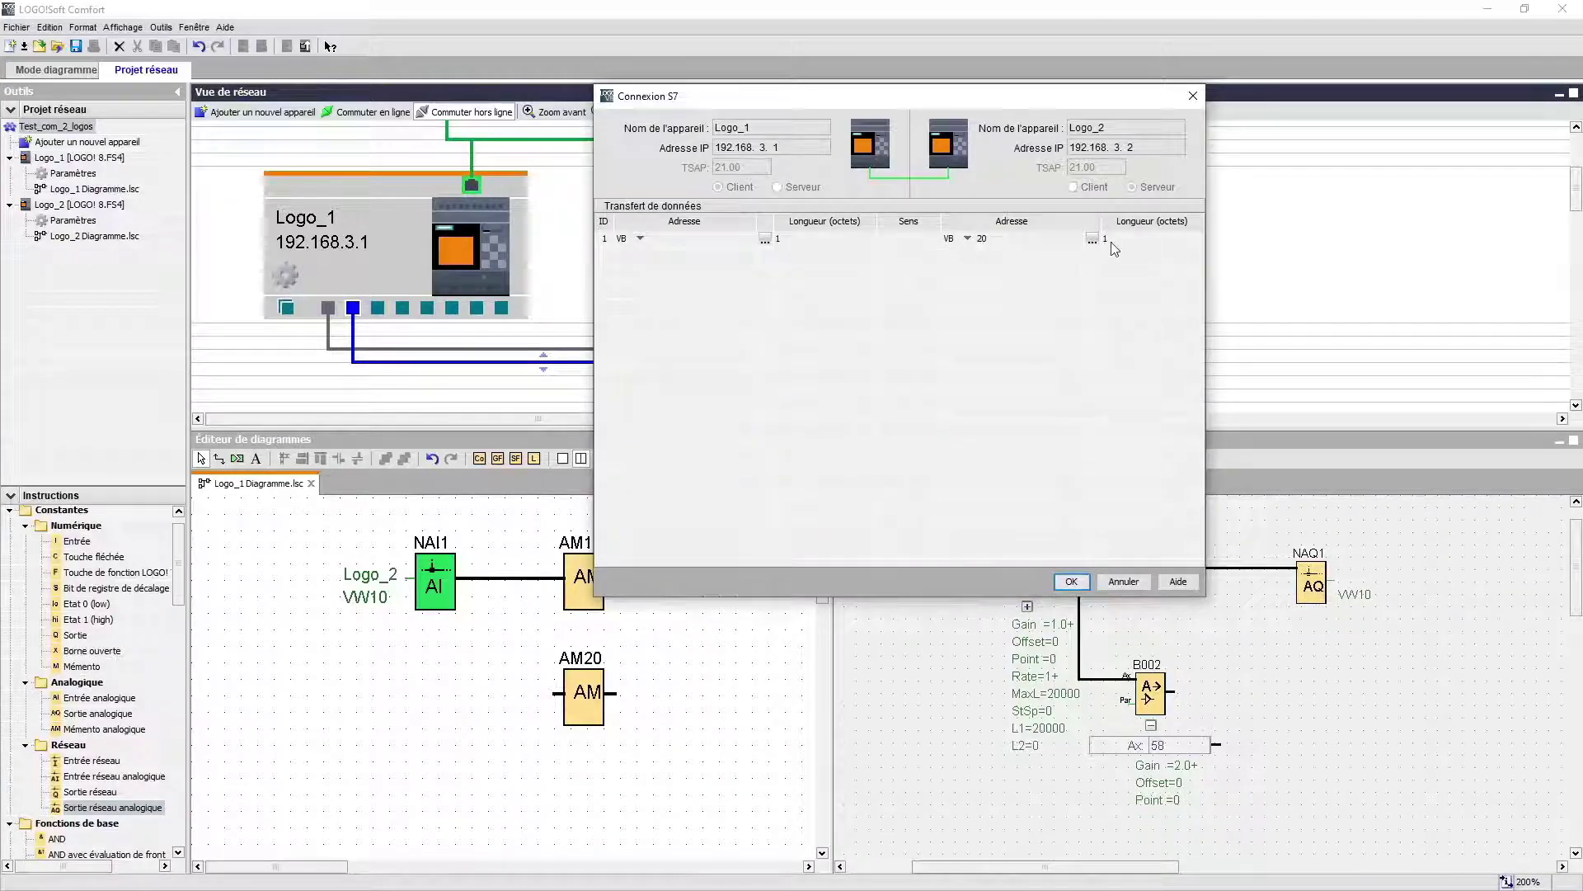
Set the transfer's length to 2 bytes, its direction from Logo_2 to Logo_1 and its Logo_1 address to VB 20, and accept the connection.
click(1131, 239)
click(1121, 239)
key(BackSpace)
text(2)
click(926, 241)
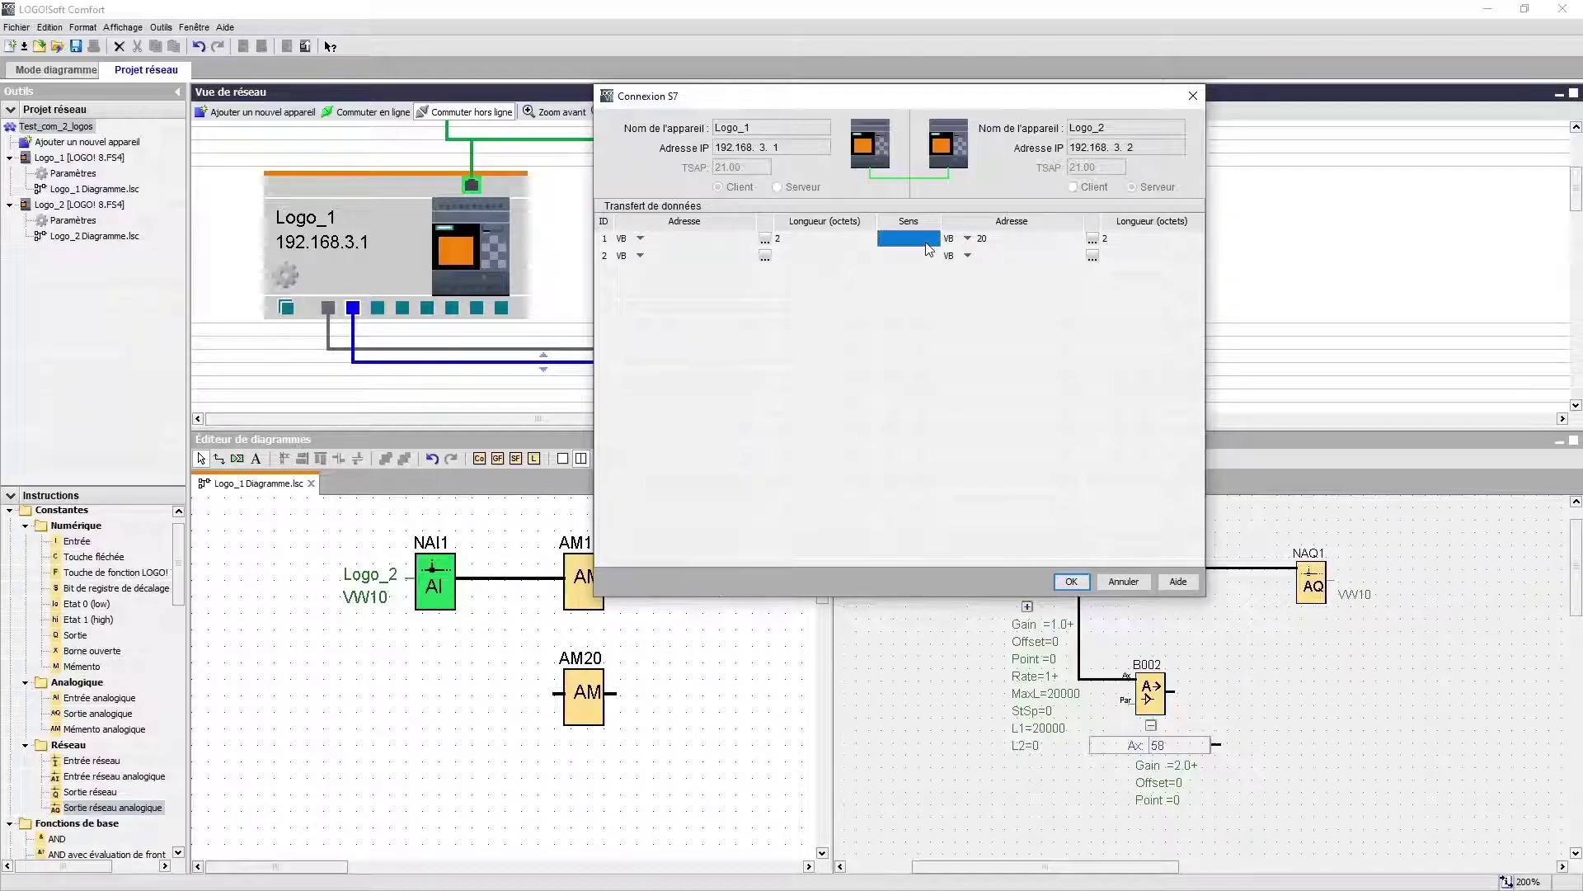
click(921, 242)
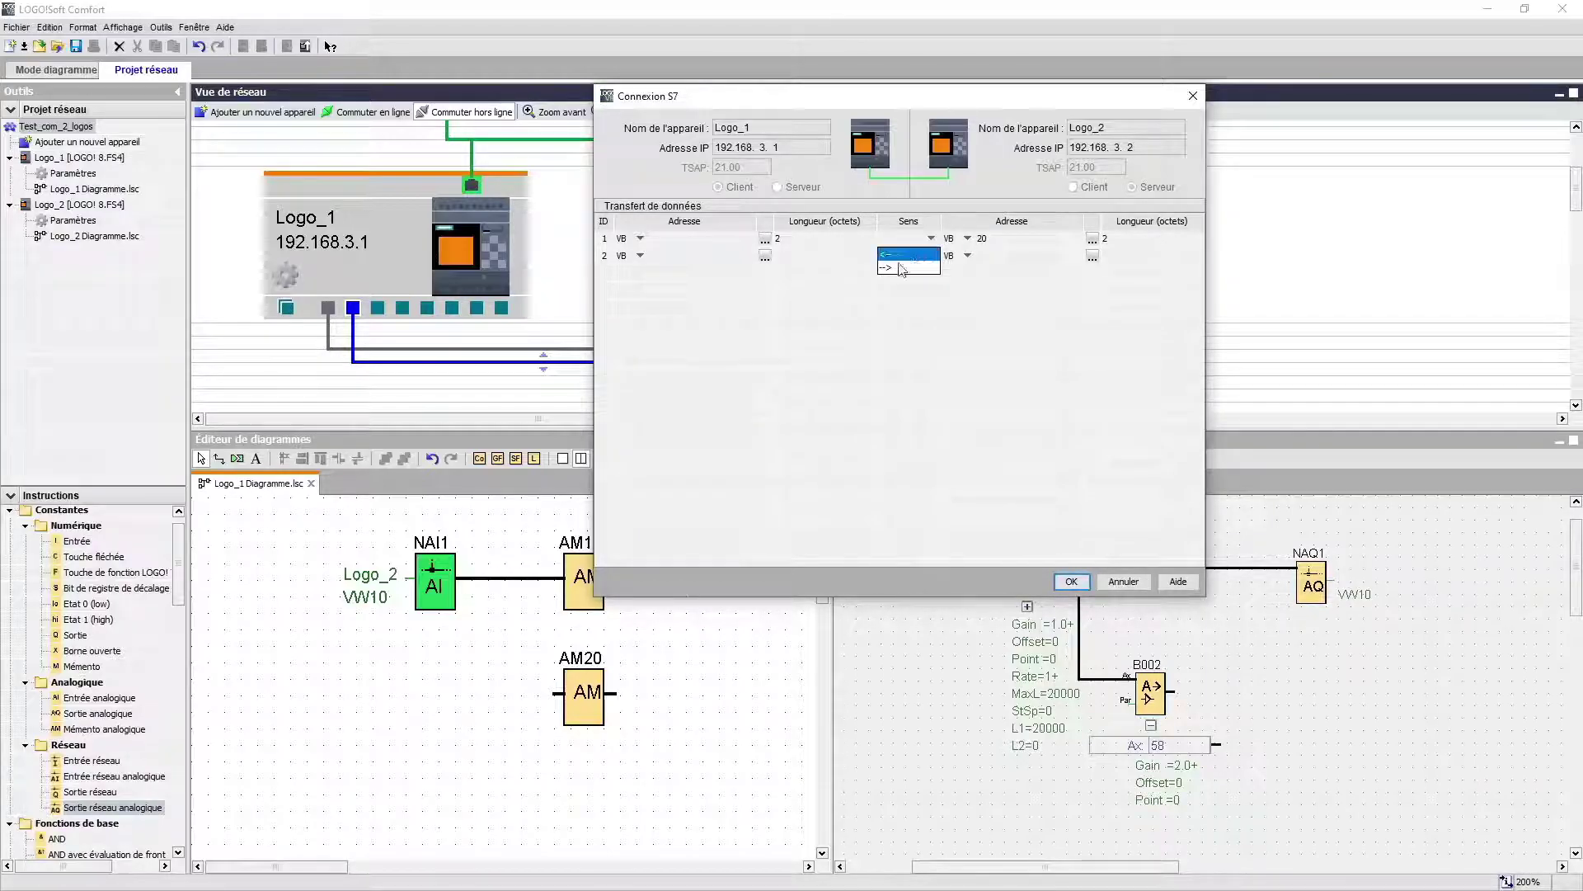
click(894, 256)
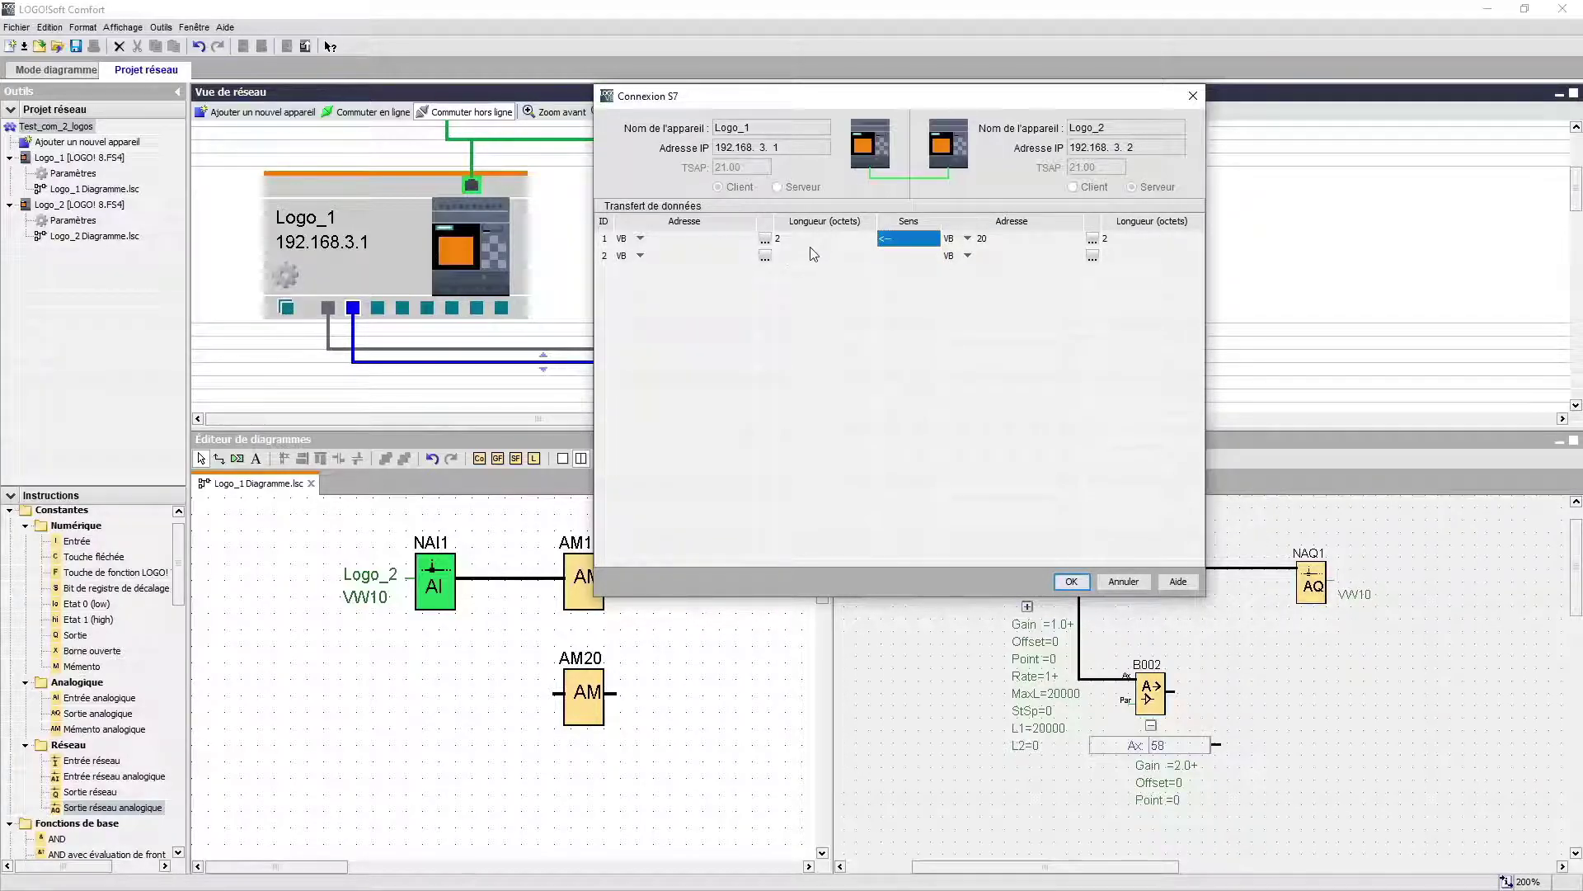
click(671, 243)
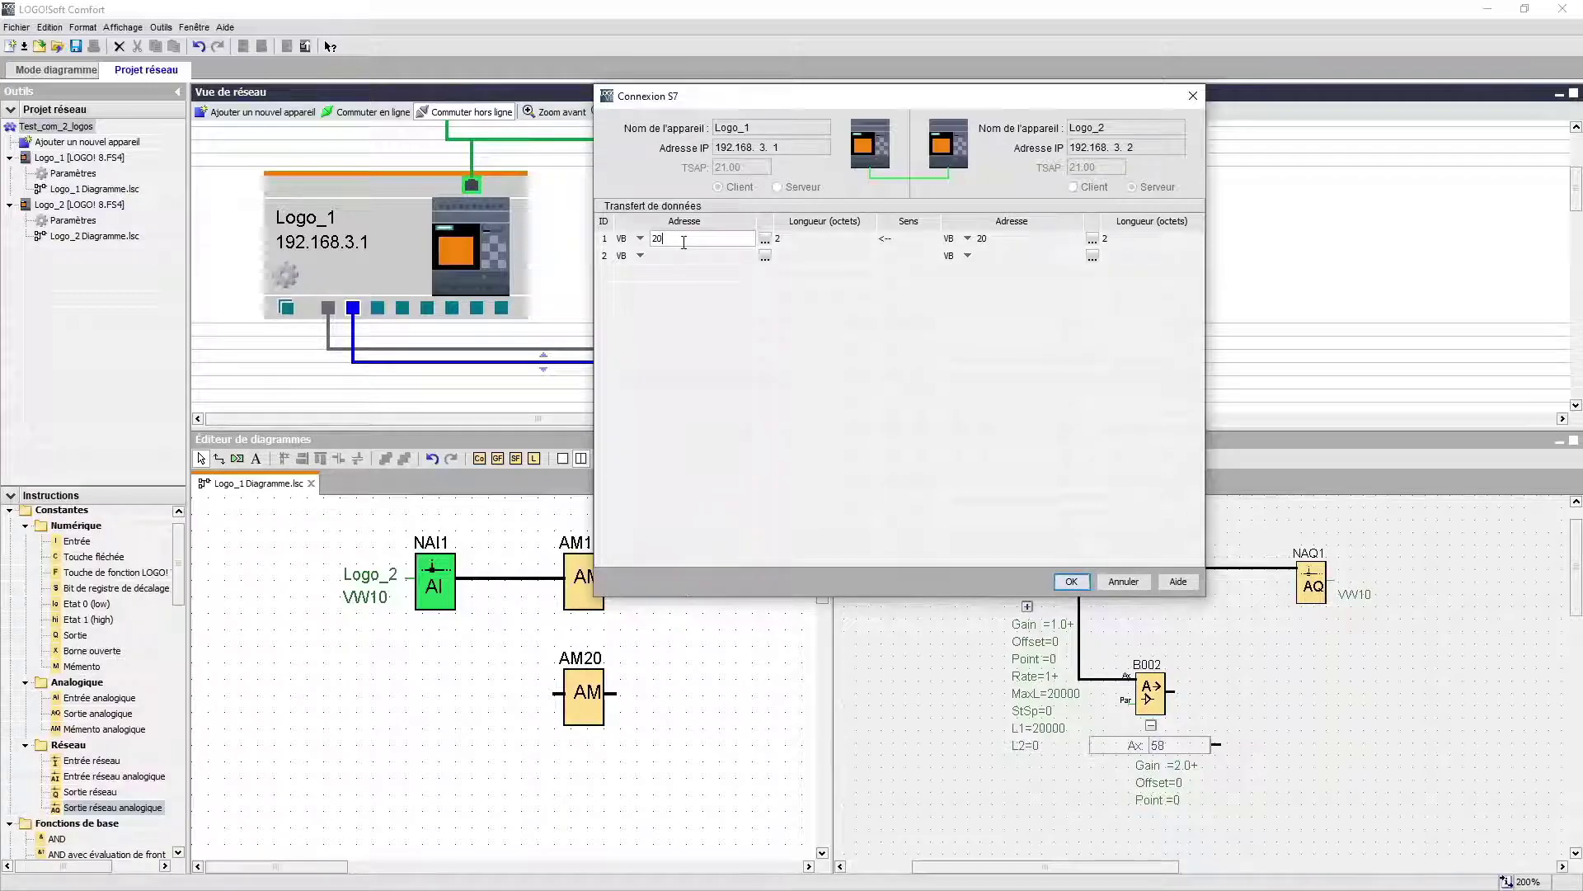
click(1072, 583)
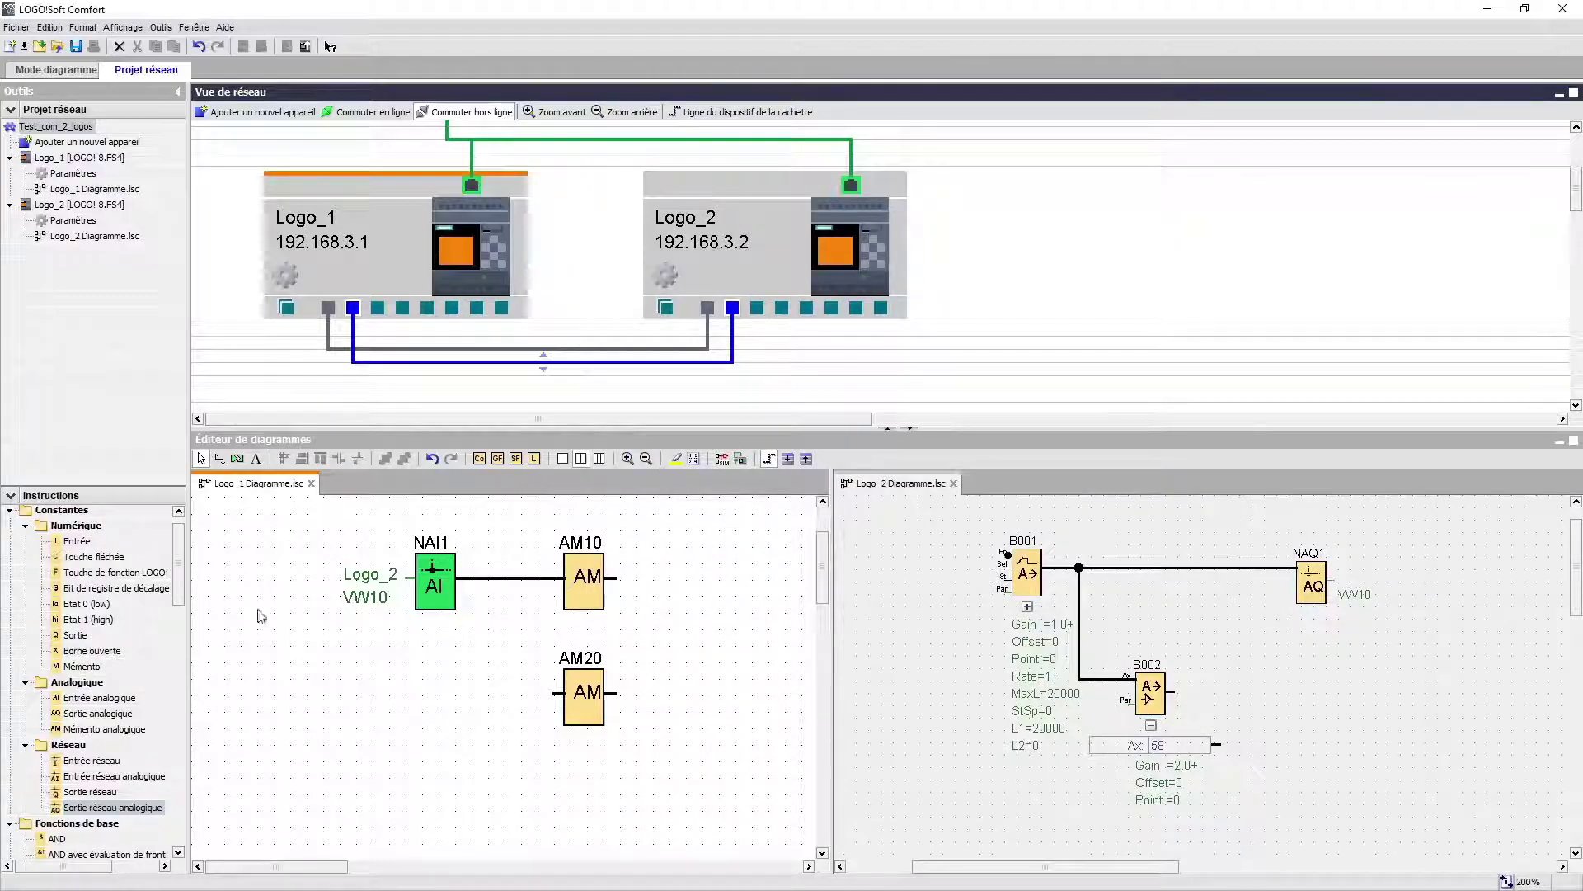
Place an analog network input below NAI1 in the Logo_1 diagram and wire it to AM20.
click(88, 762)
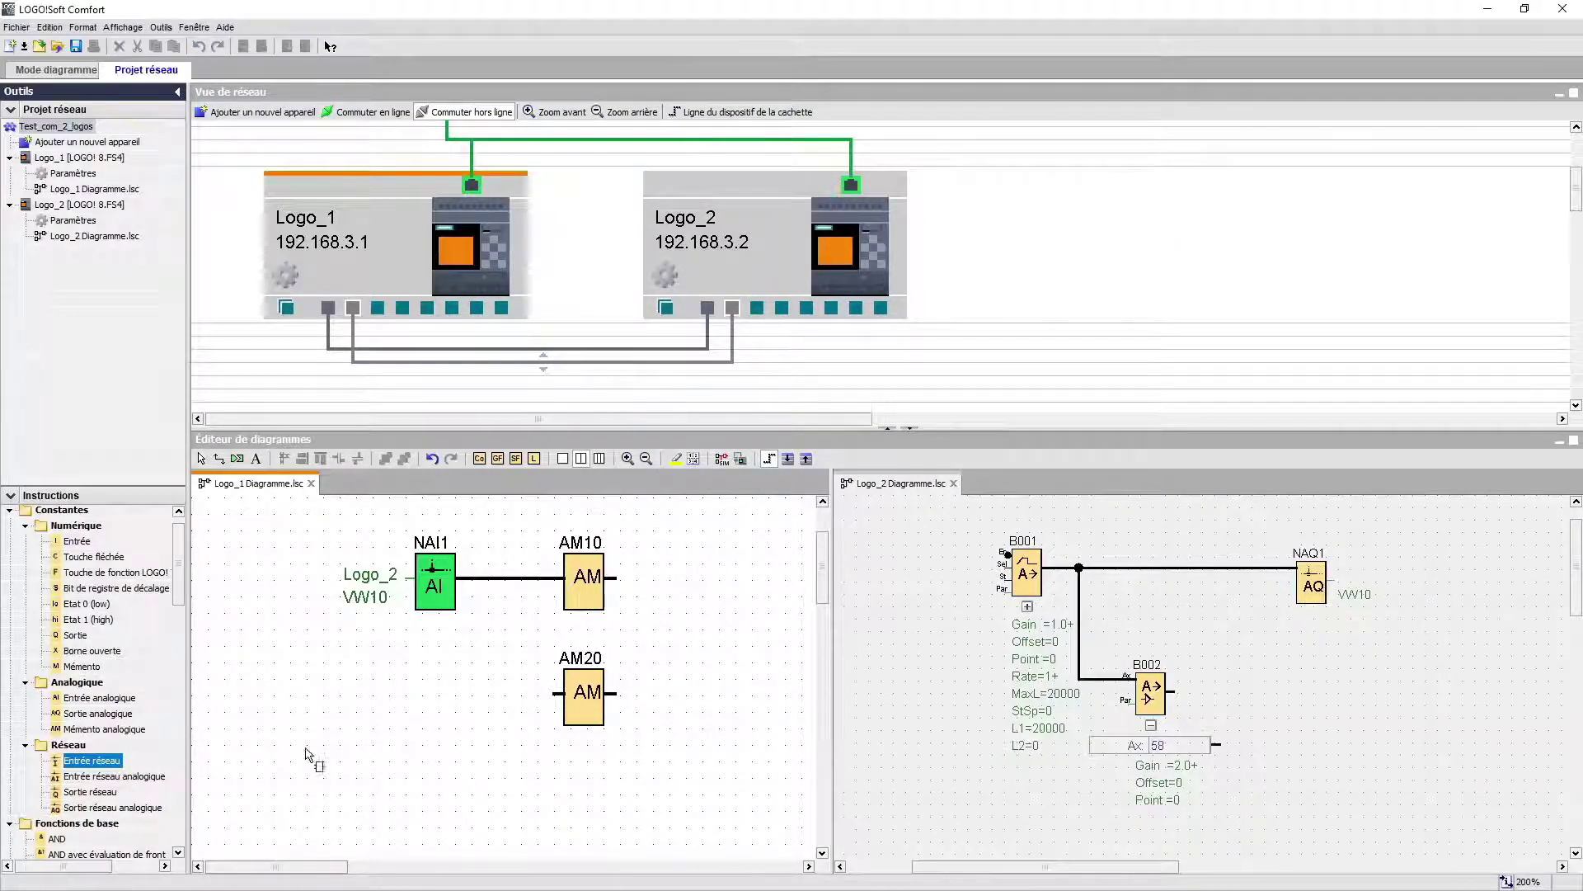
click(90, 776)
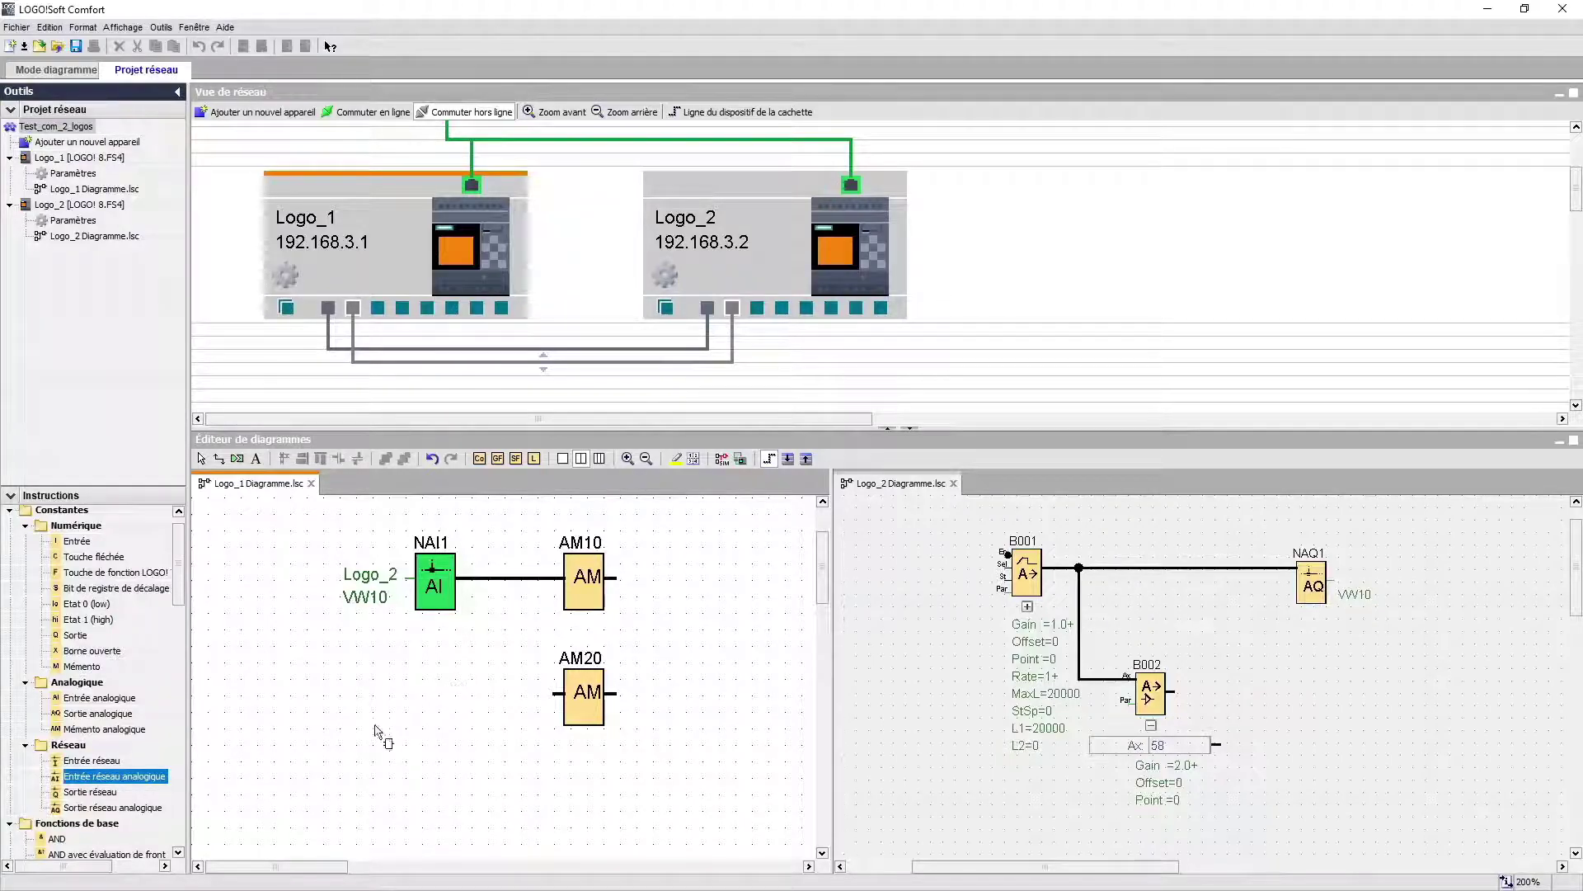
click(455, 697)
drag(460, 699, 556, 693)
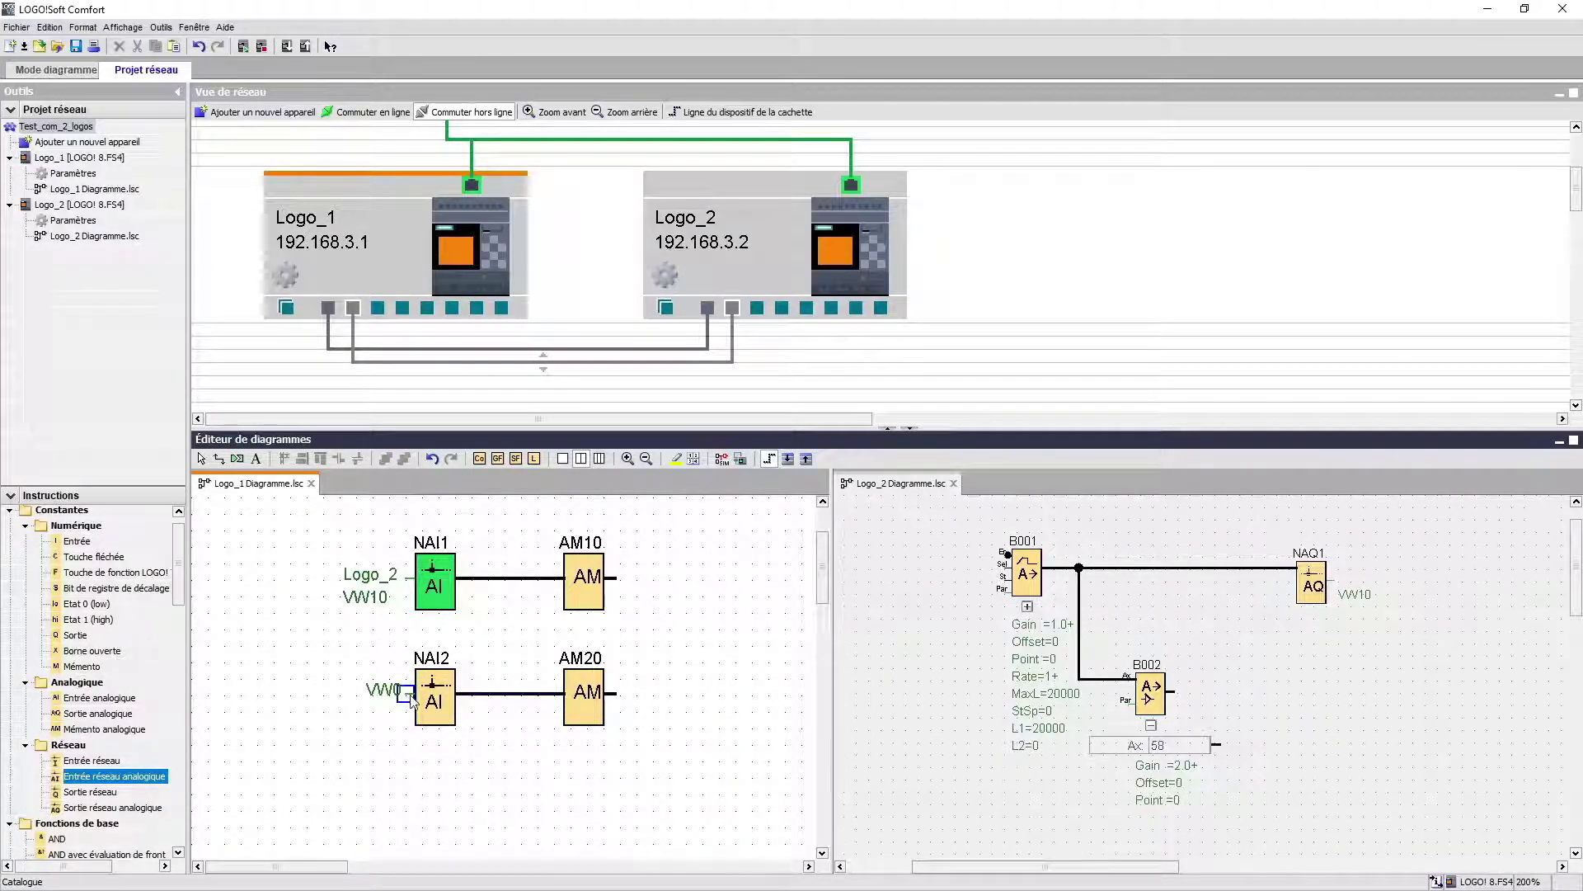
Set analog network input NAI2 to read local variable memory at VW address 20.
double_click(434, 702)
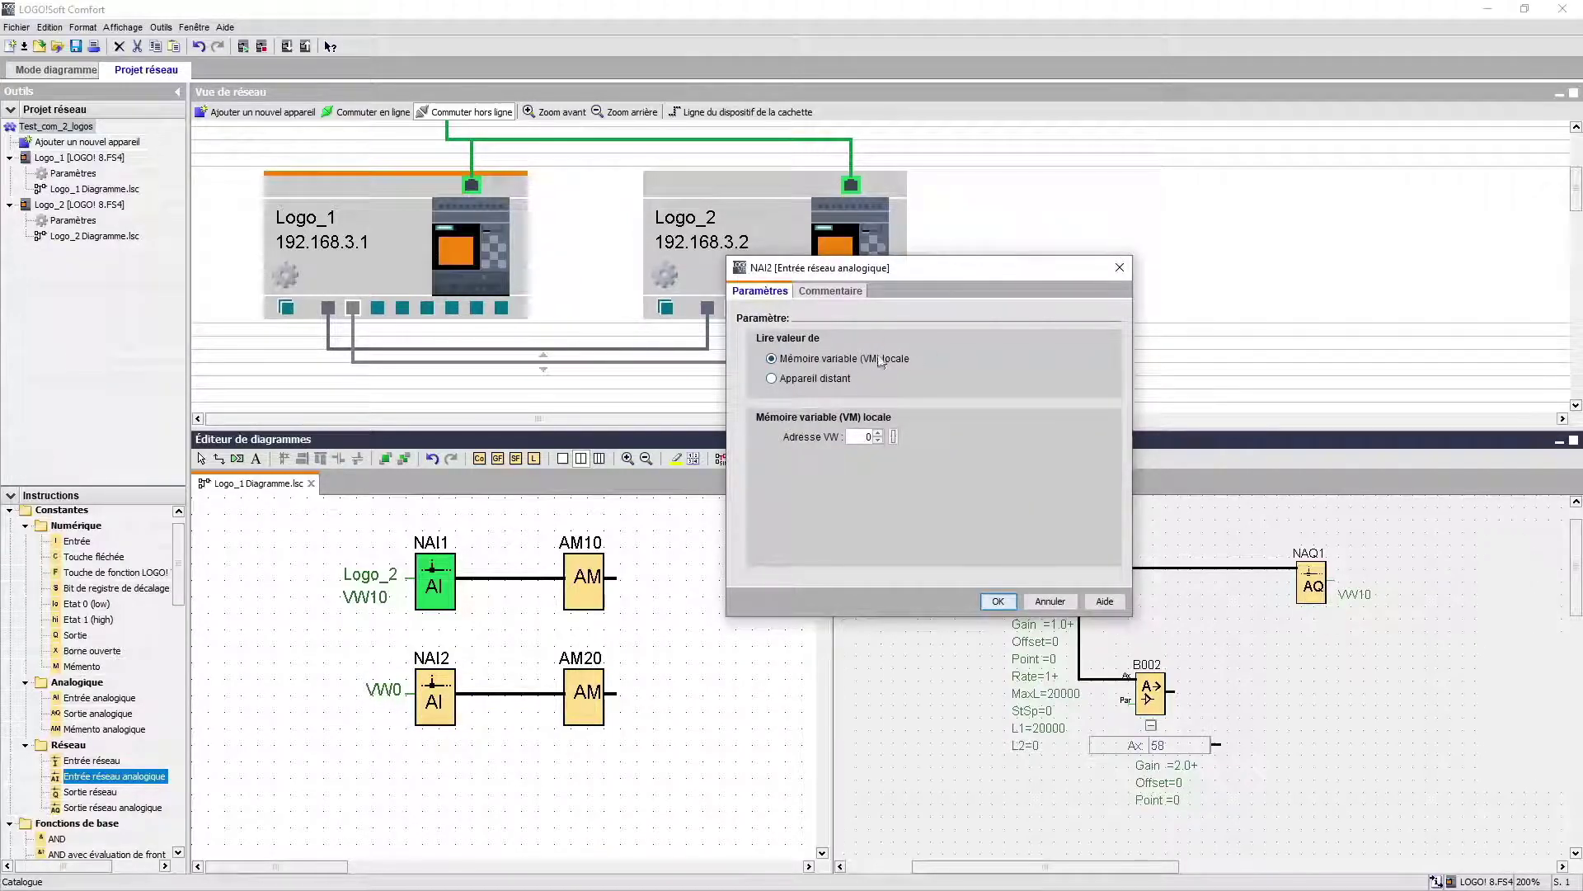
click(870, 437)
text(20)
click(995, 602)
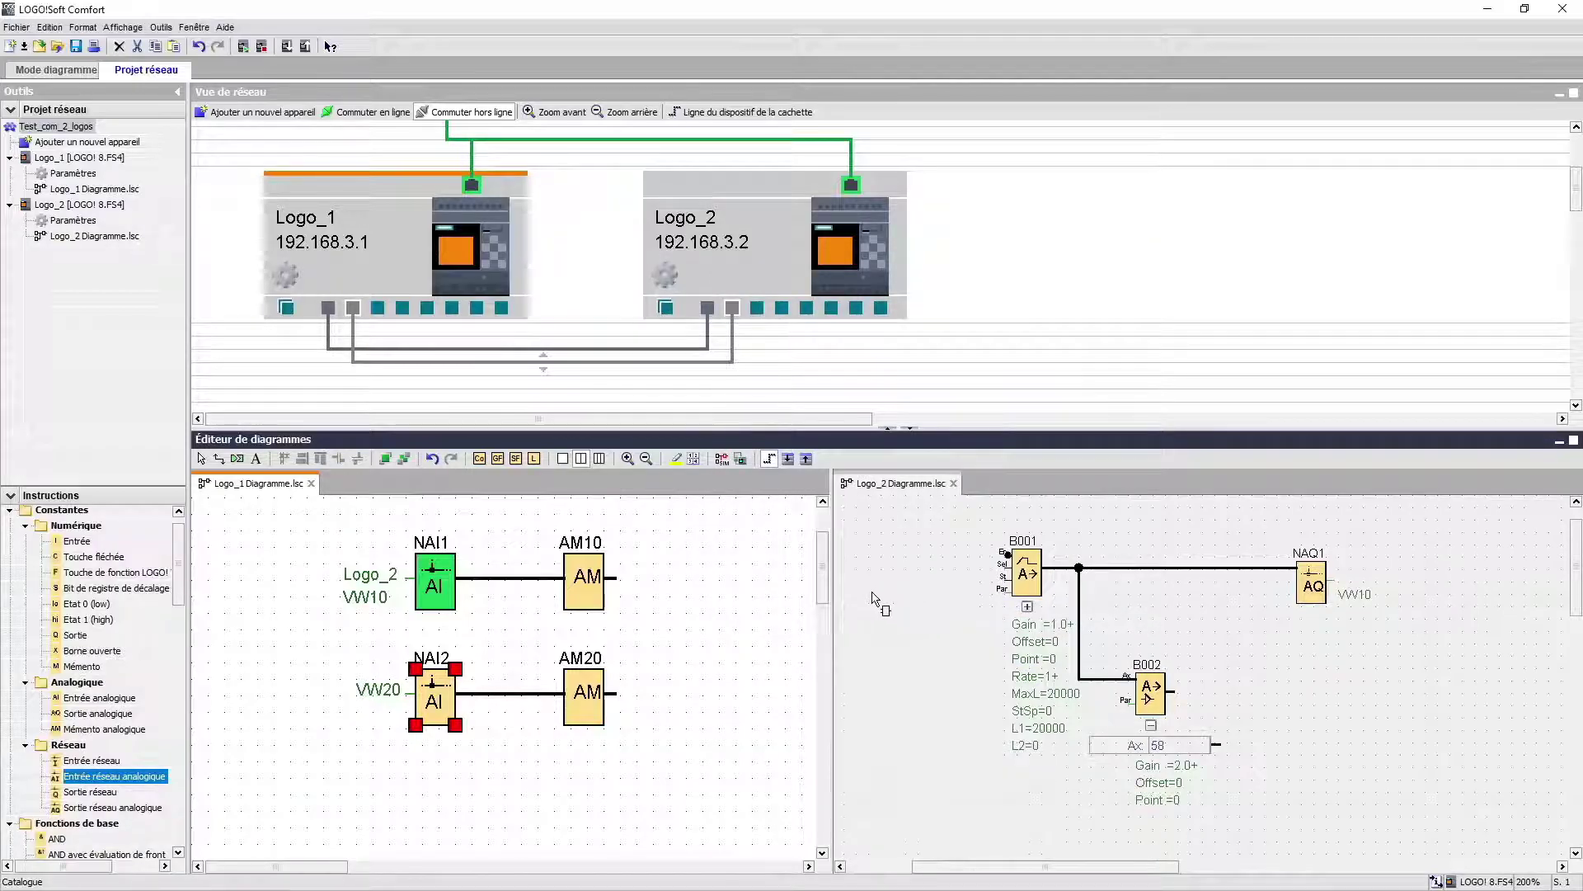
Simulate both Logo_2 and Logo_1, compare AM10 and AM20 with the Logo_2 values, and stop the Logo_1 simulation.
click(722, 459)
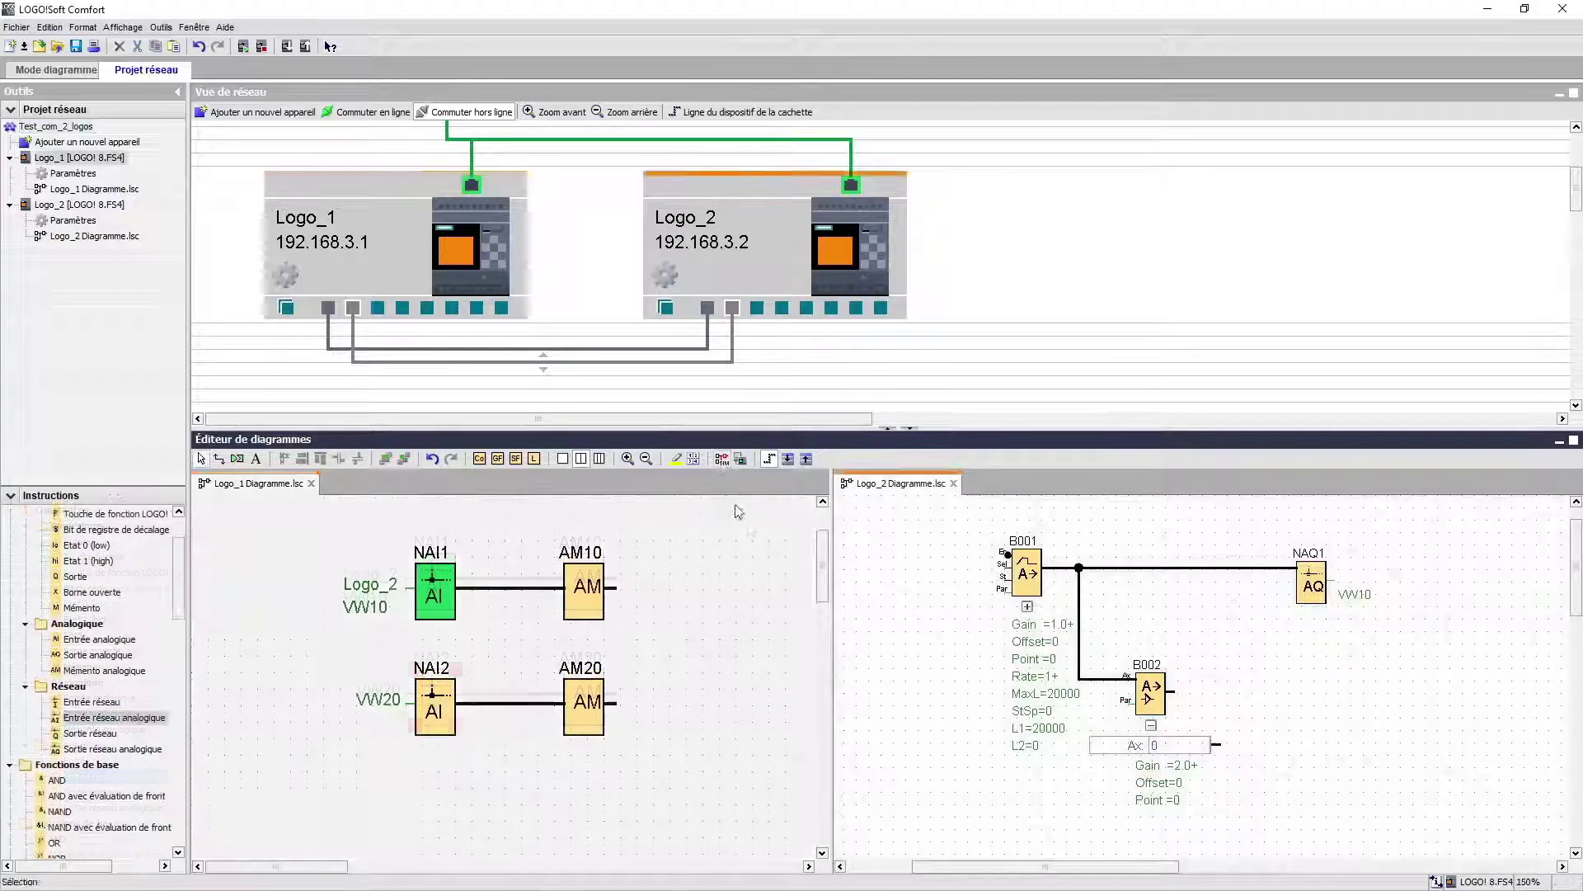
click(745, 600)
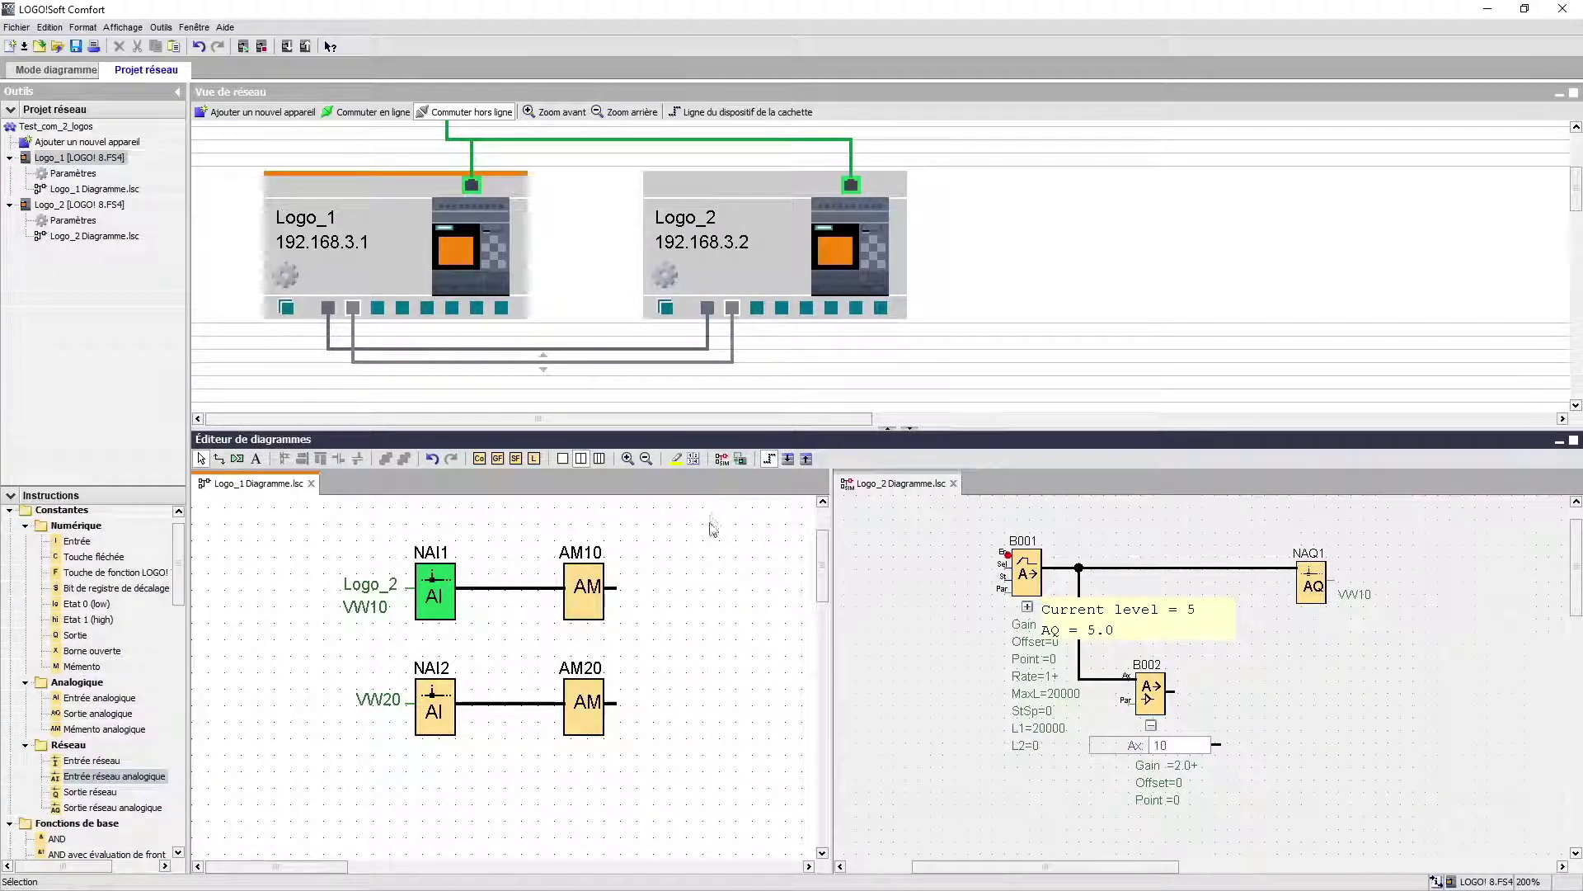
click(722, 460)
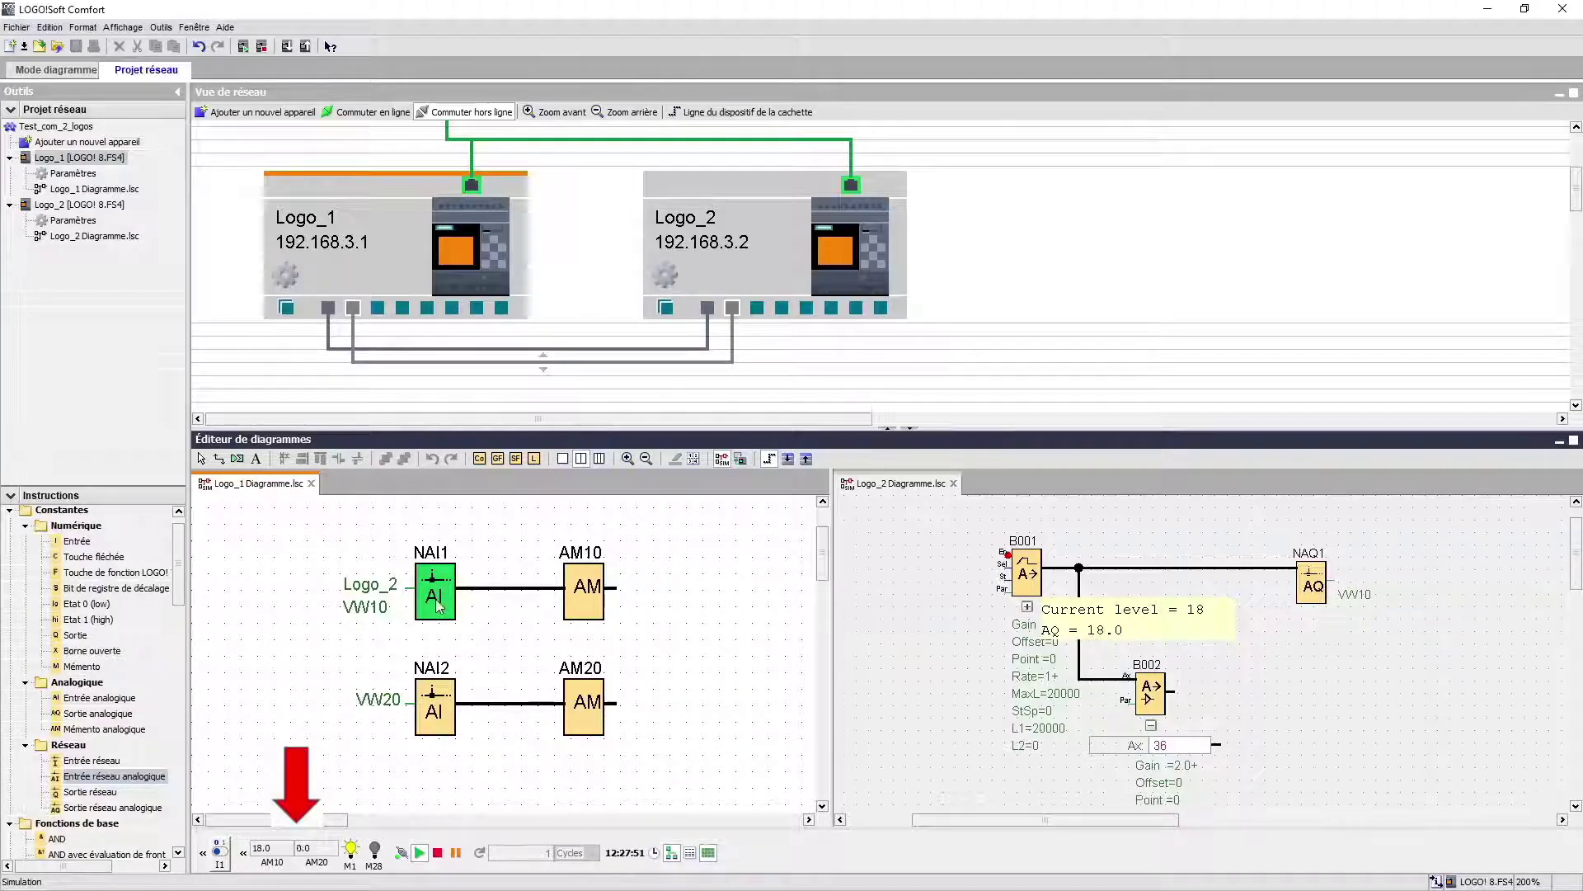
click(722, 467)
Check NAI2's local memory address and the second S7 connection's transfer, including the Logo_2 address mapping.
double_click(434, 705)
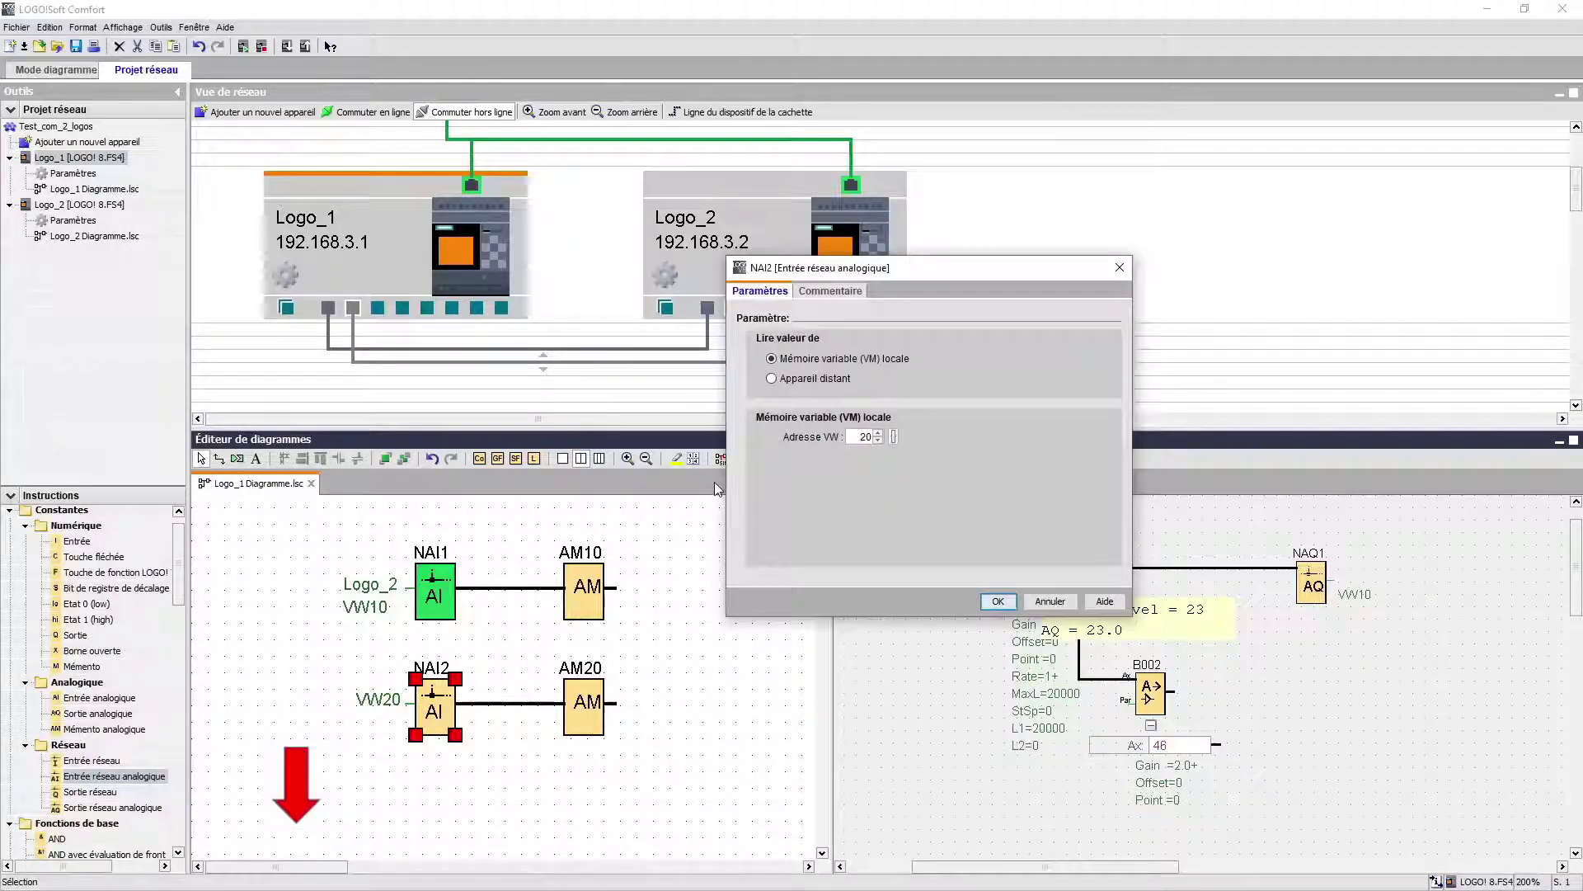
key(Escape)
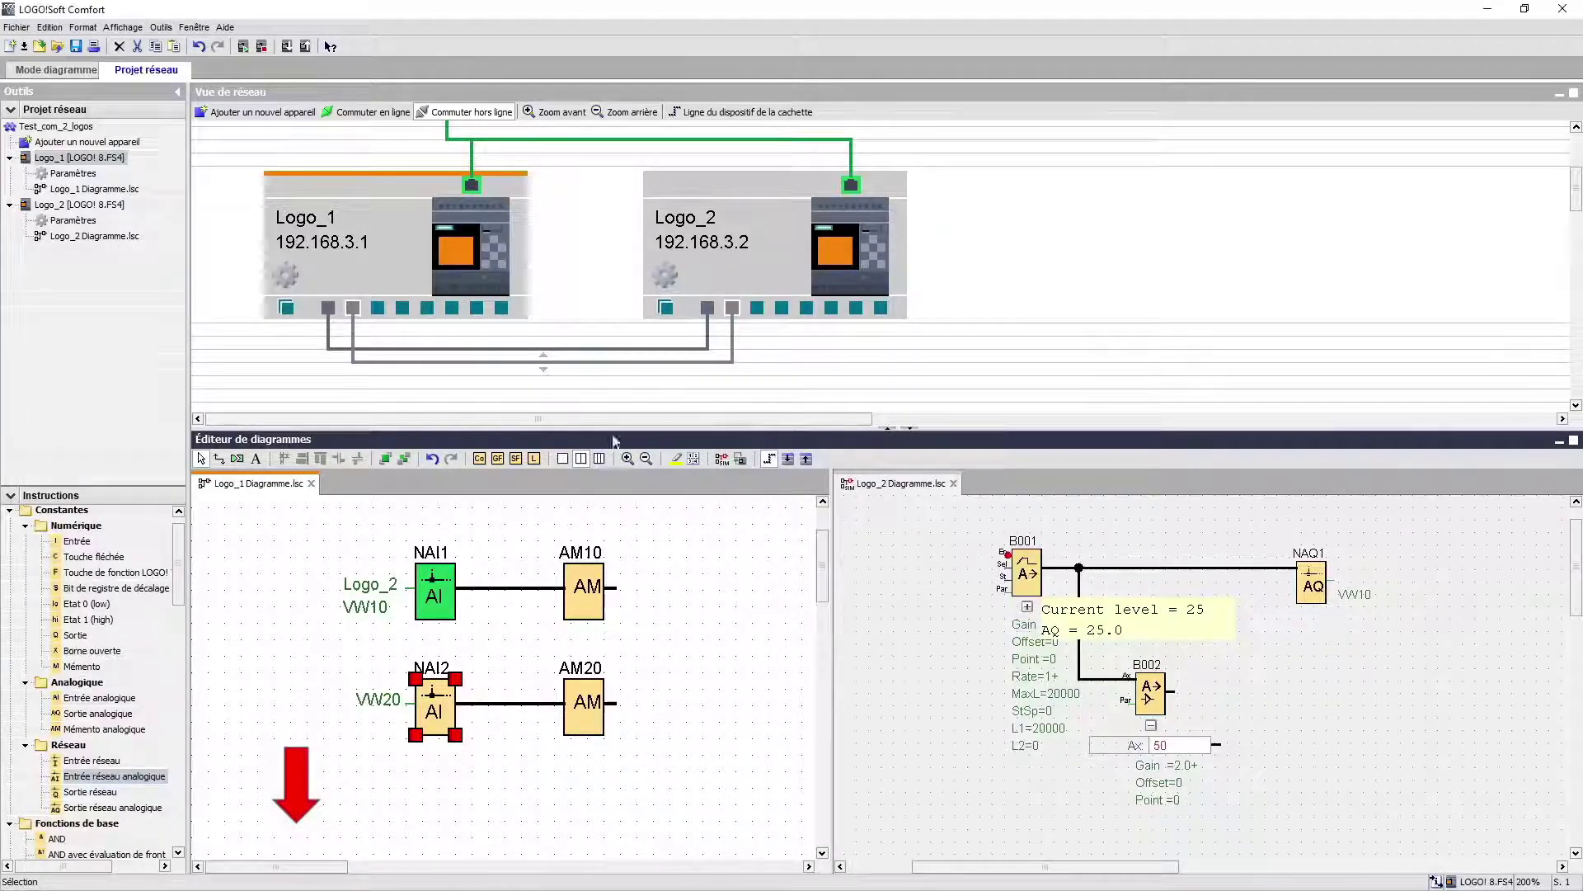
double_click(599, 362)
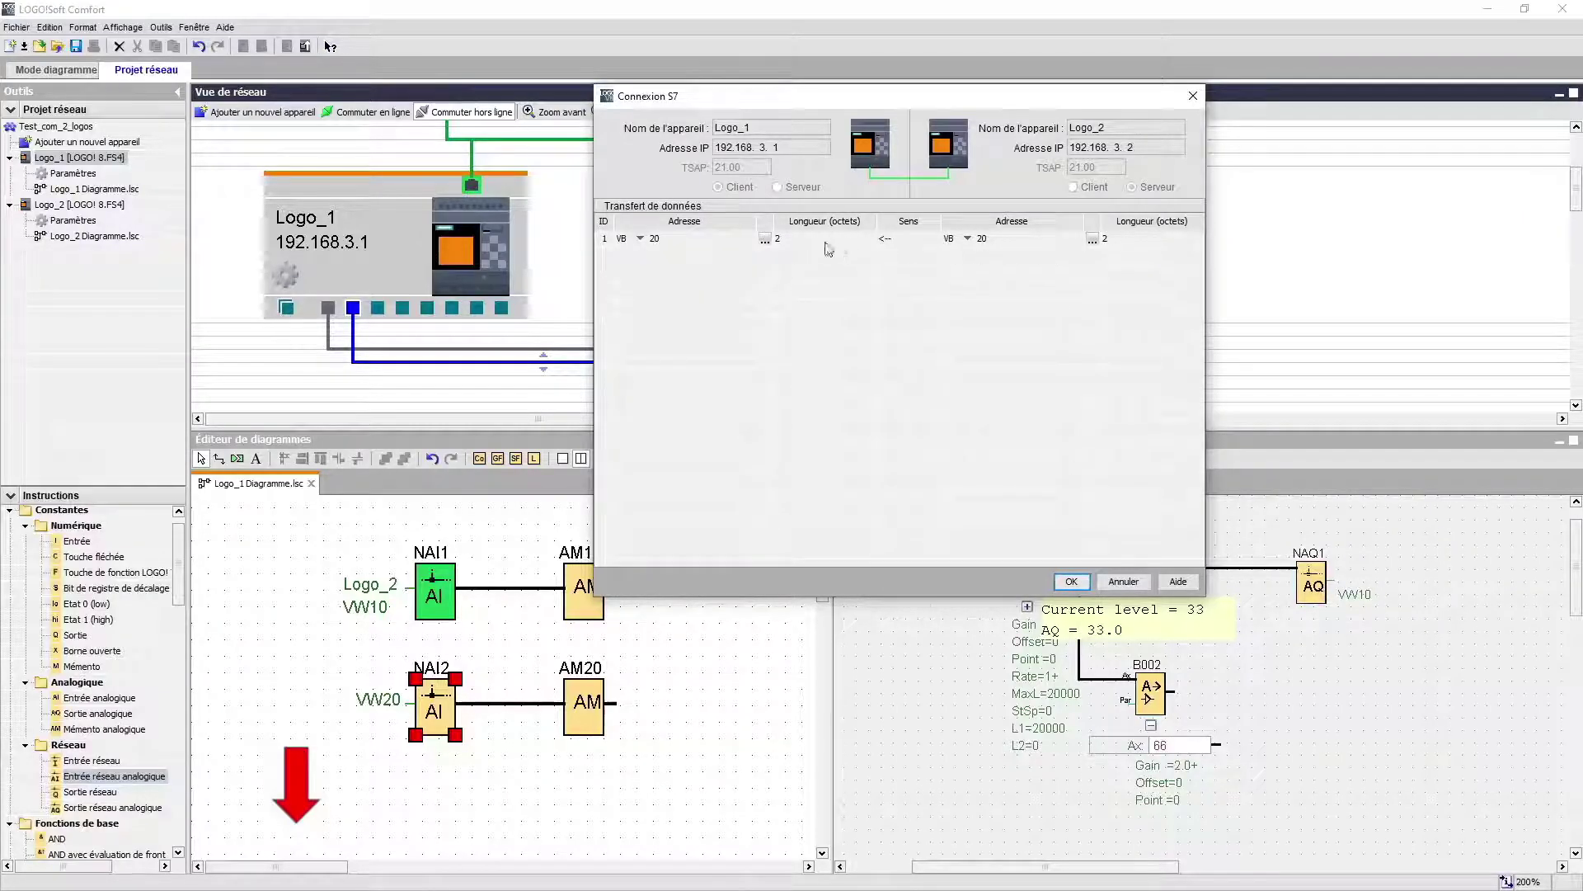
click(1092, 240)
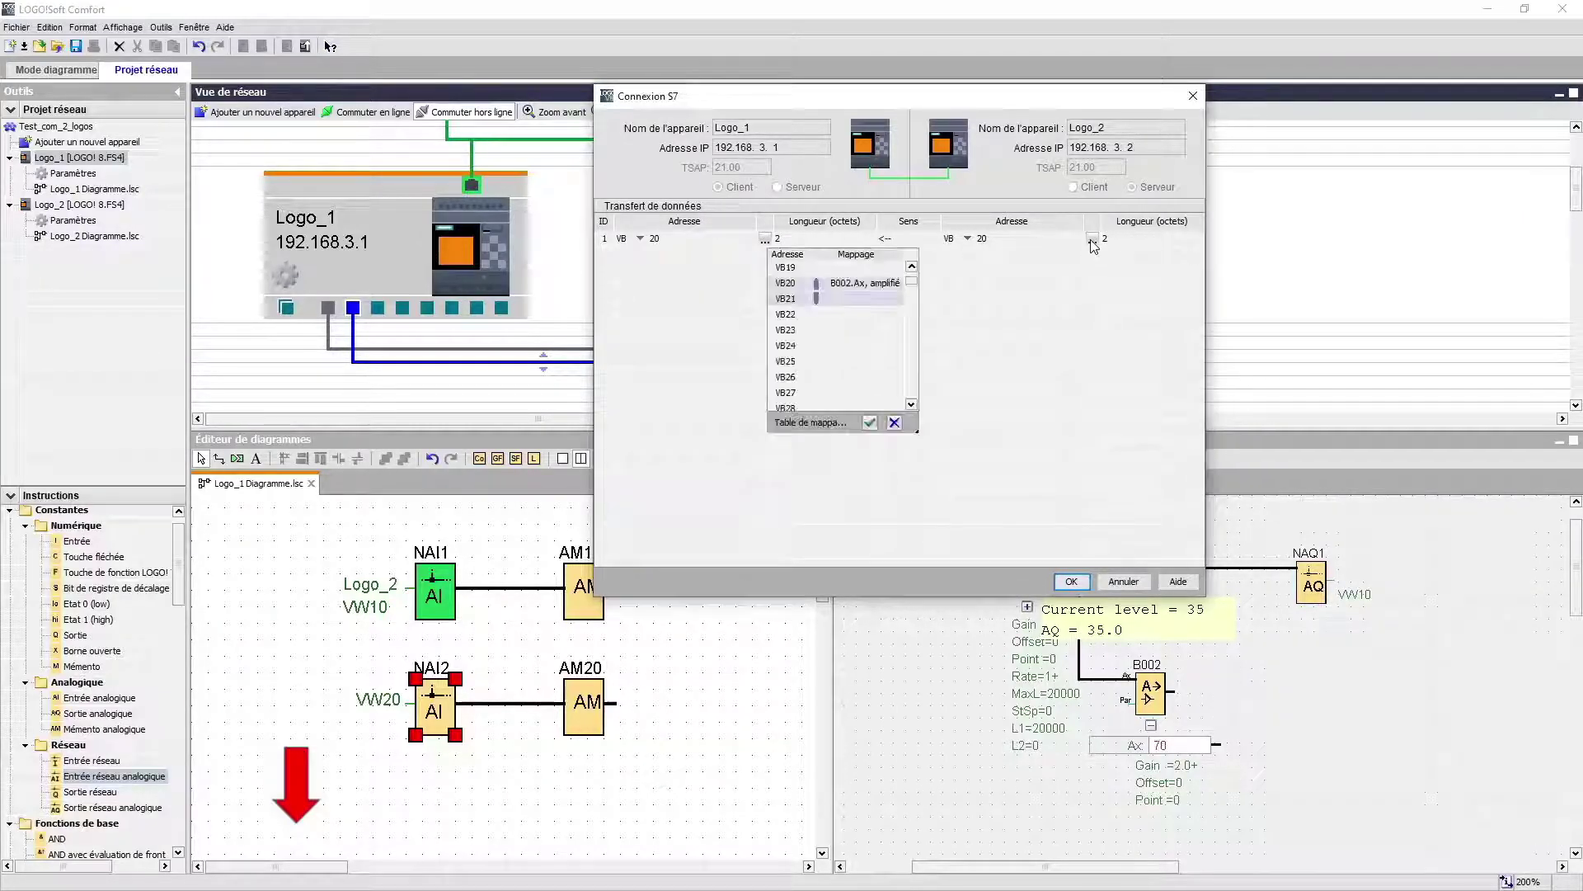